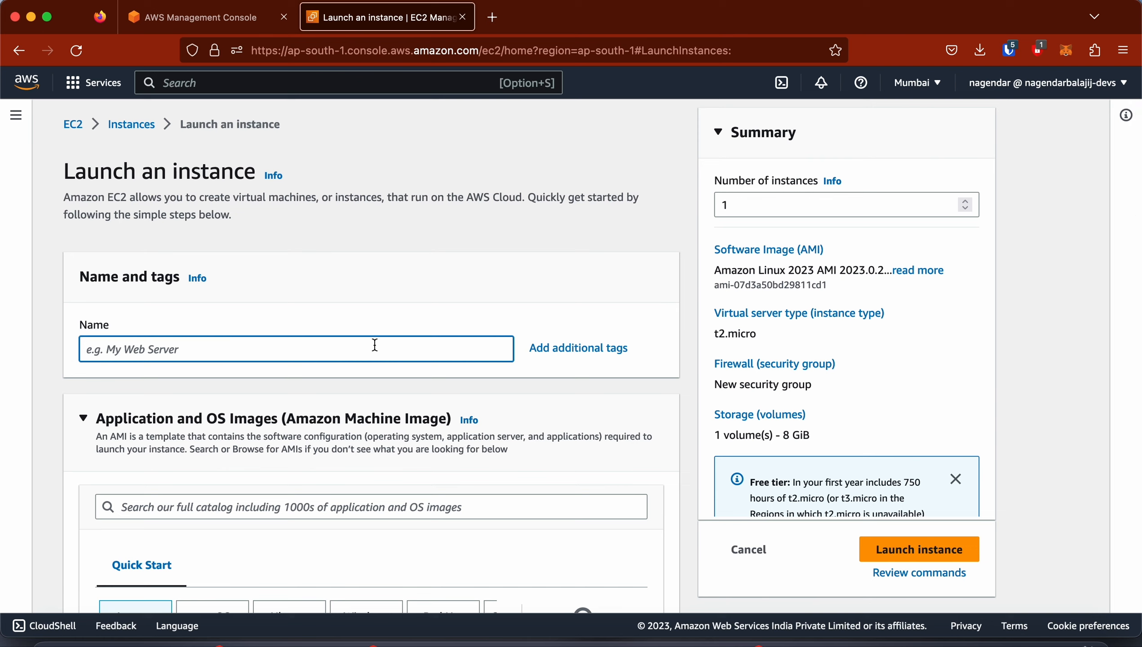
# Step: Name the new instance ec2-instance-demo
pyautogui.write('ec-')
pyautogui.write('instnace')
pyautogui.write('emo')
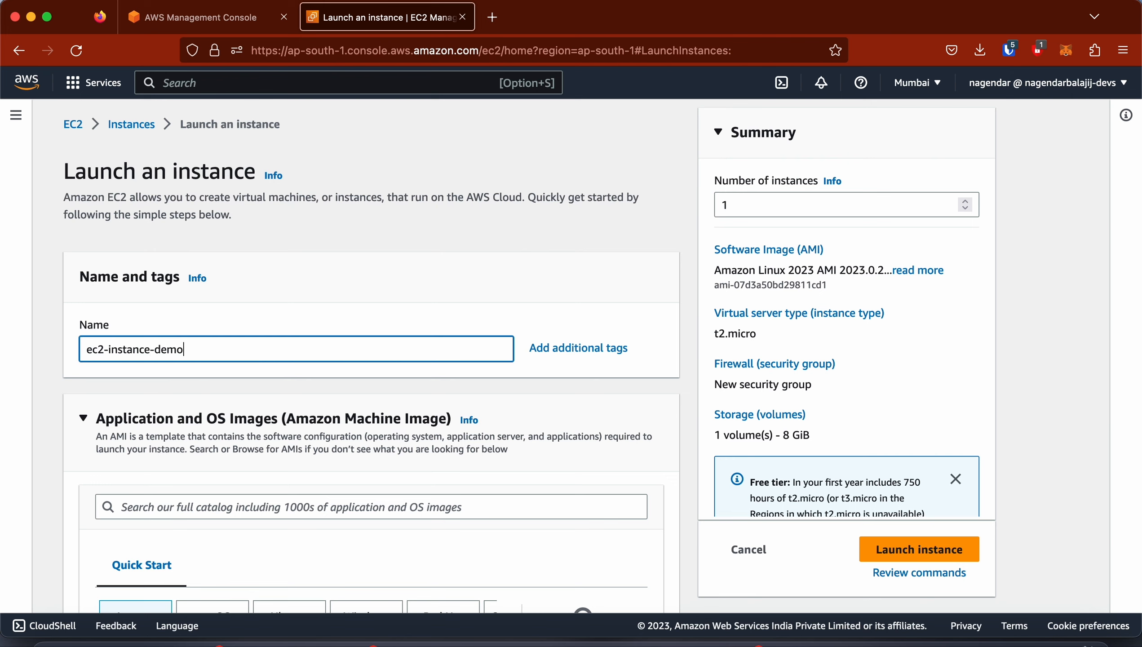
# Step: Try the macOS, Ubuntu and Windows quick start images and return to Amazon Linux
pyautogui.scroll(-3, 439, 419)
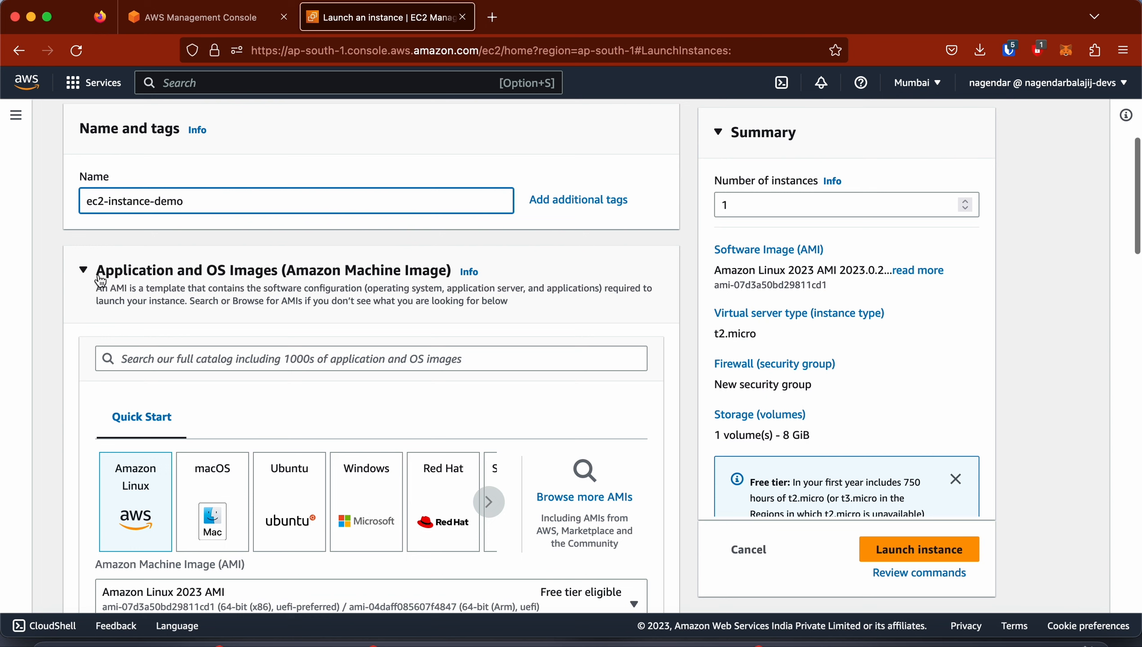
pyautogui.scroll(-3, 383, 411)
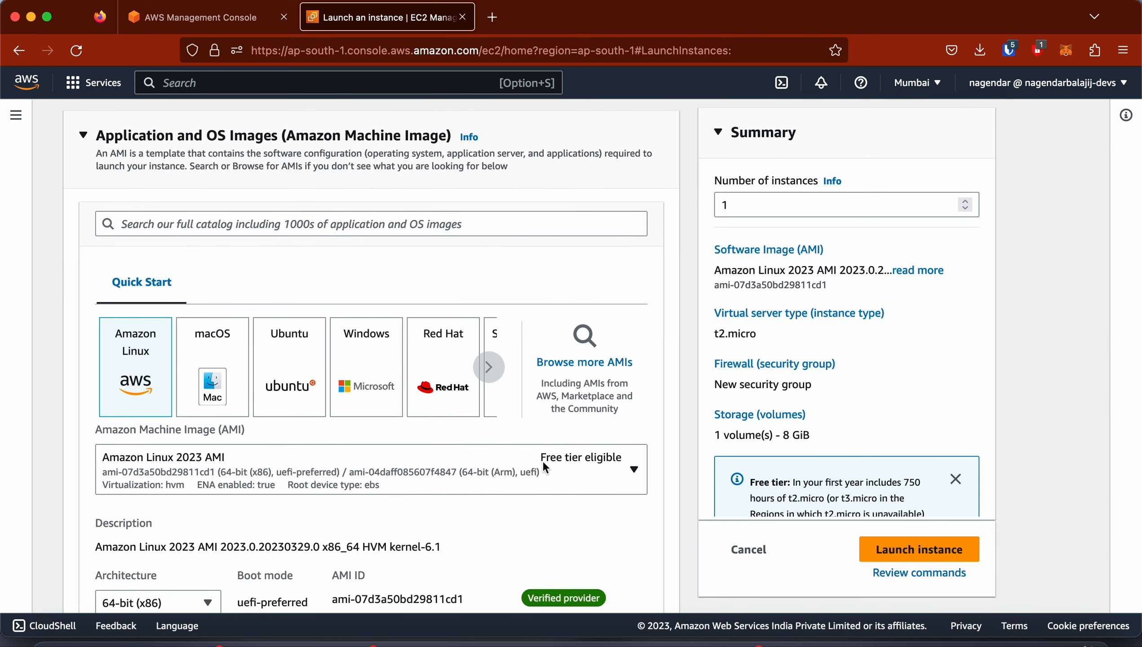
pyautogui.click(227, 382)
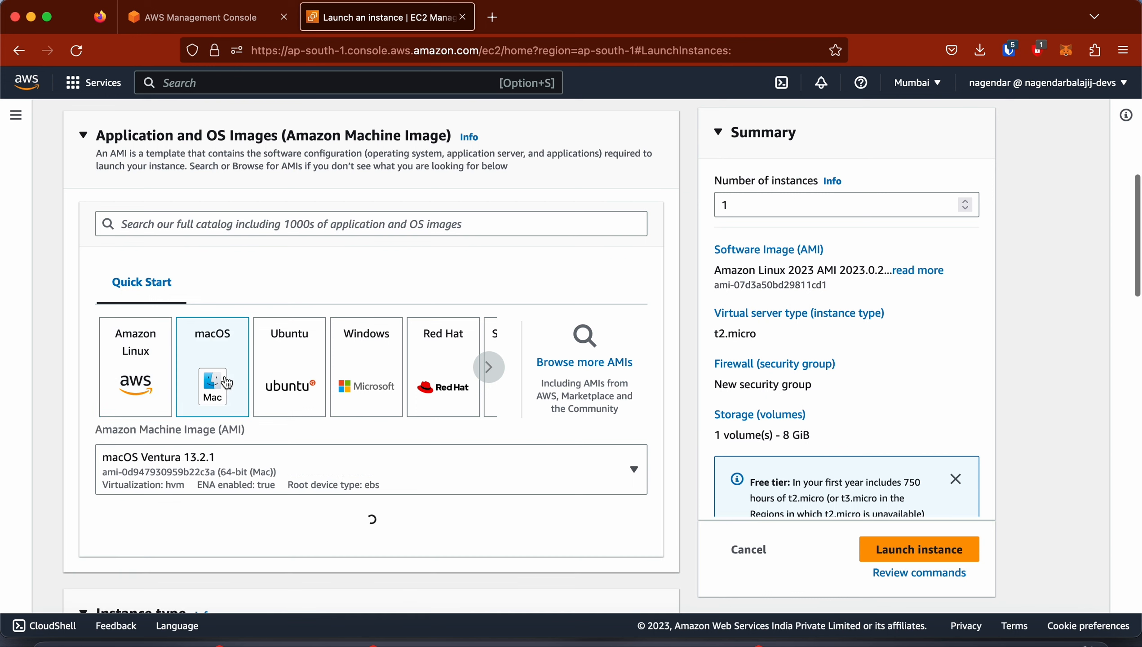
pyautogui.click(313, 376)
pyautogui.click(374, 382)
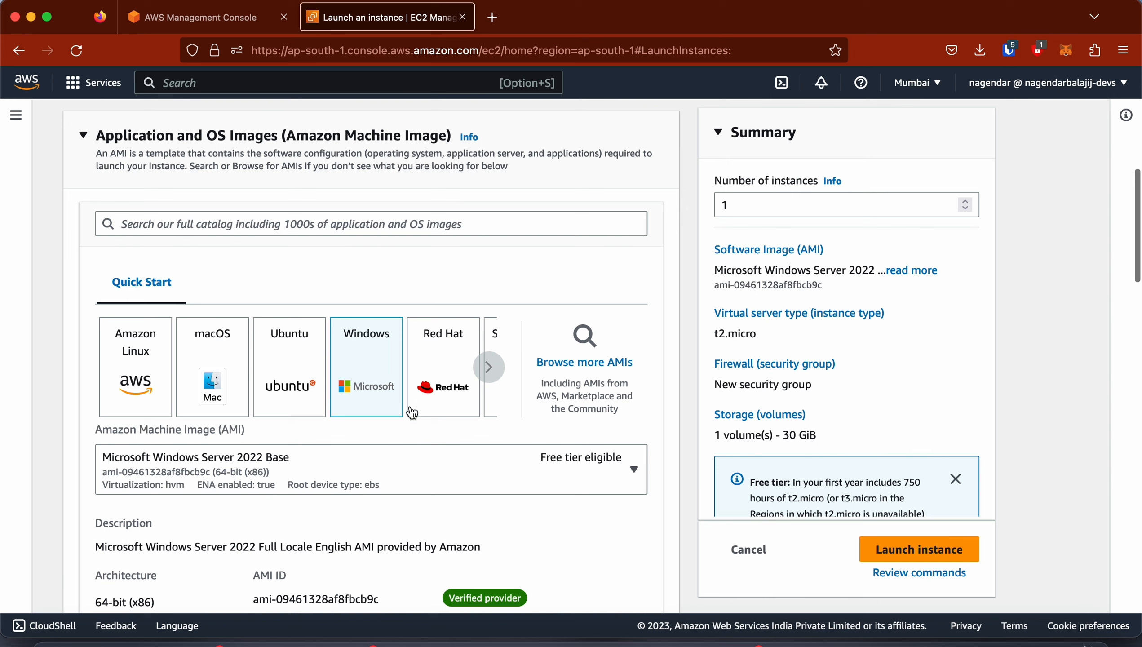
pyautogui.click(156, 383)
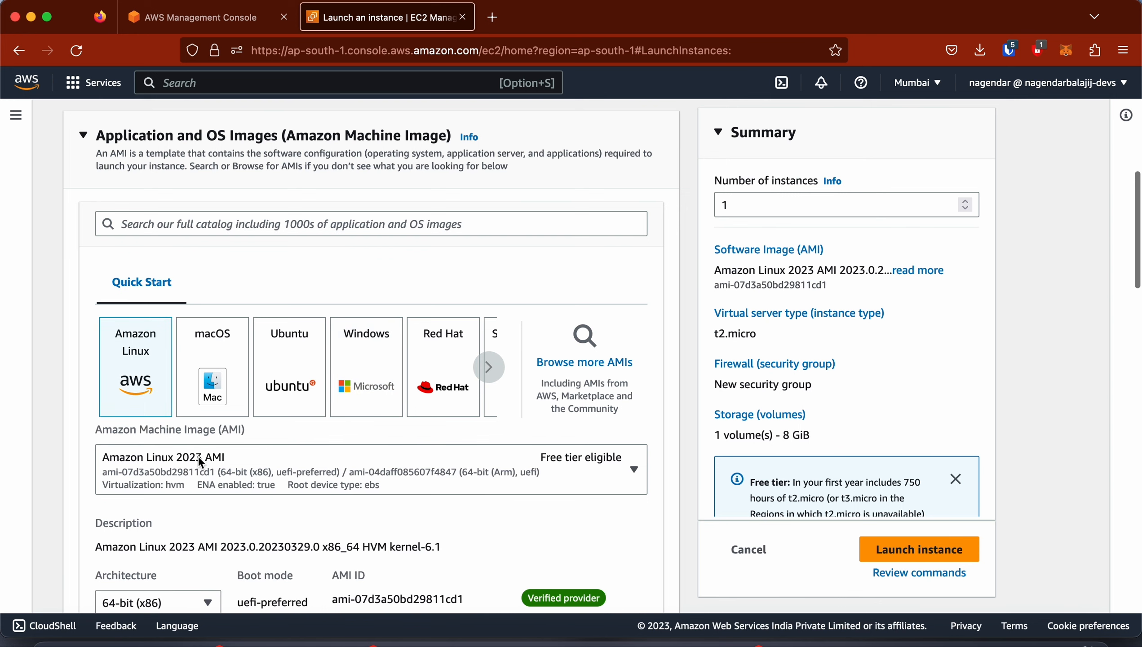
# Step: Look through the available Amazon Linux machine images, keeping Amazon Linux 2023 AMI
pyautogui.scroll(-2, 540, 502)
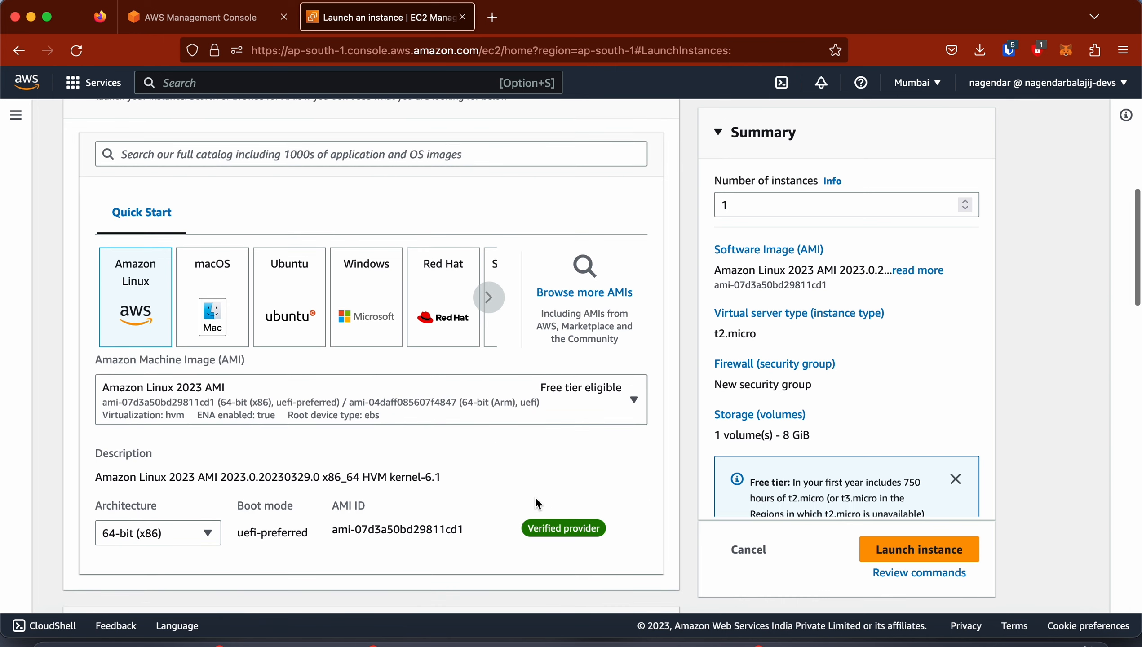
pyautogui.click(320, 395)
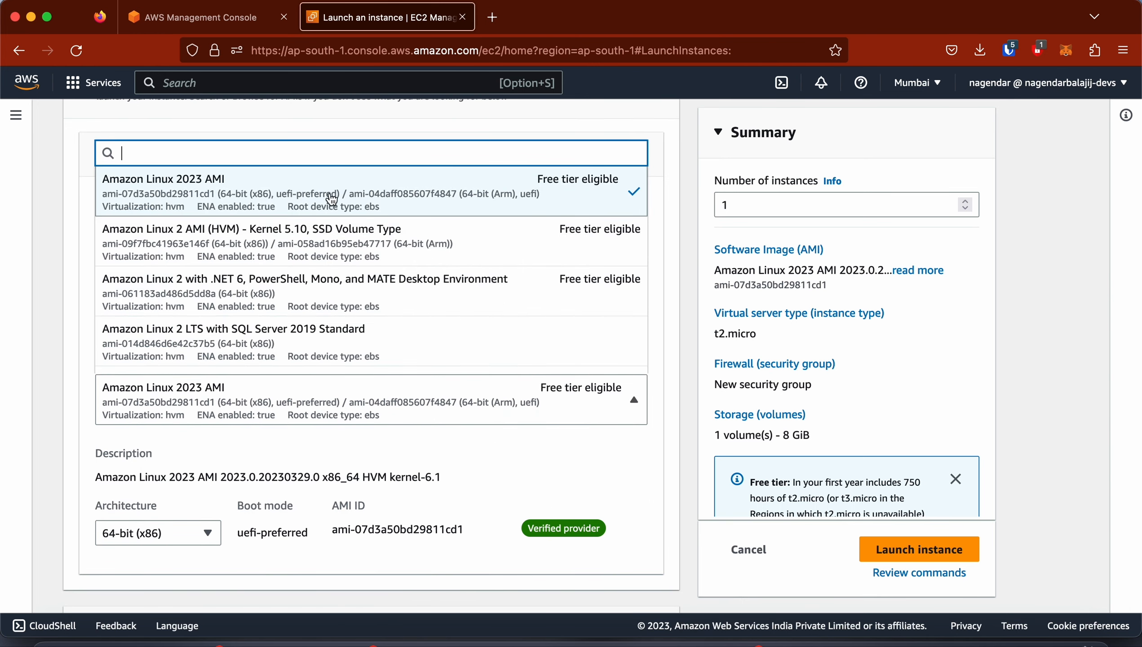
pyautogui.scroll(-2, 340, 338)
pyautogui.scroll(-2, 341, 337)
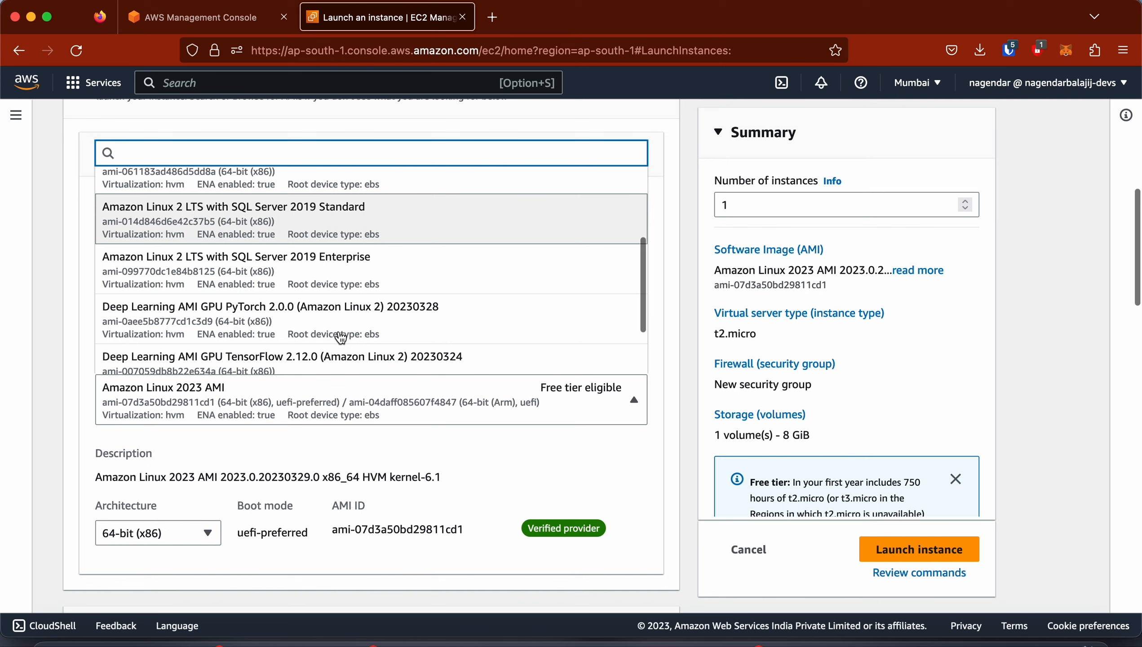
pyautogui.scroll(5, 339, 263)
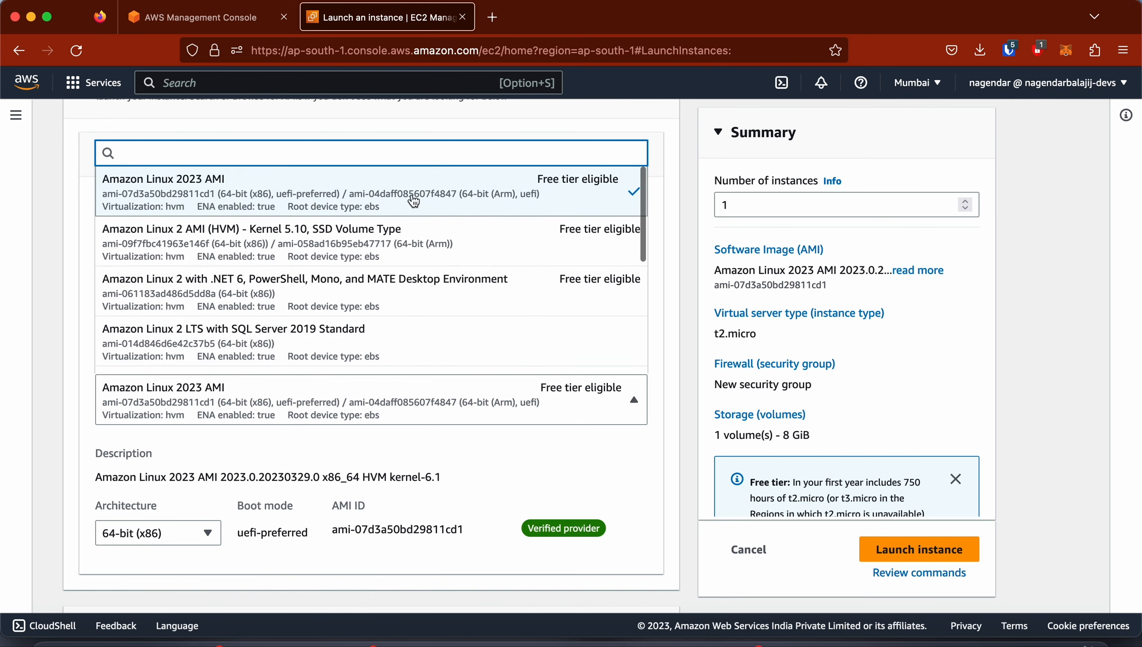
pyautogui.click(561, 463)
# Step: Check the architecture options for the machine image, keeping 64-bit (x86)
pyautogui.scroll(-3, 501, 466)
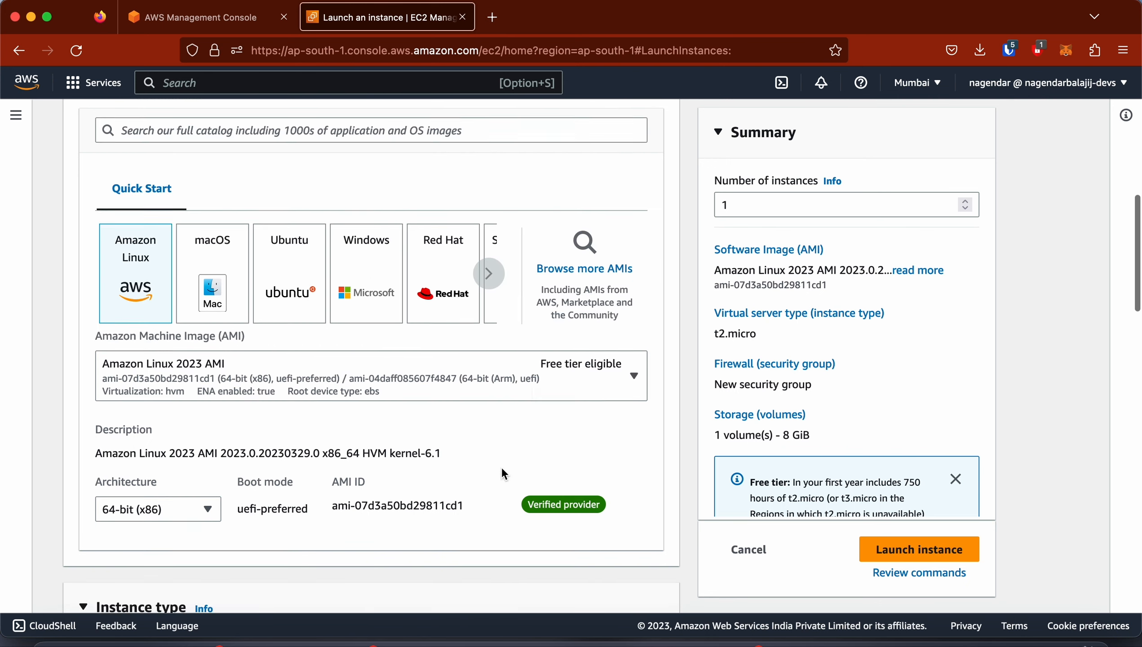
pyautogui.click(186, 414)
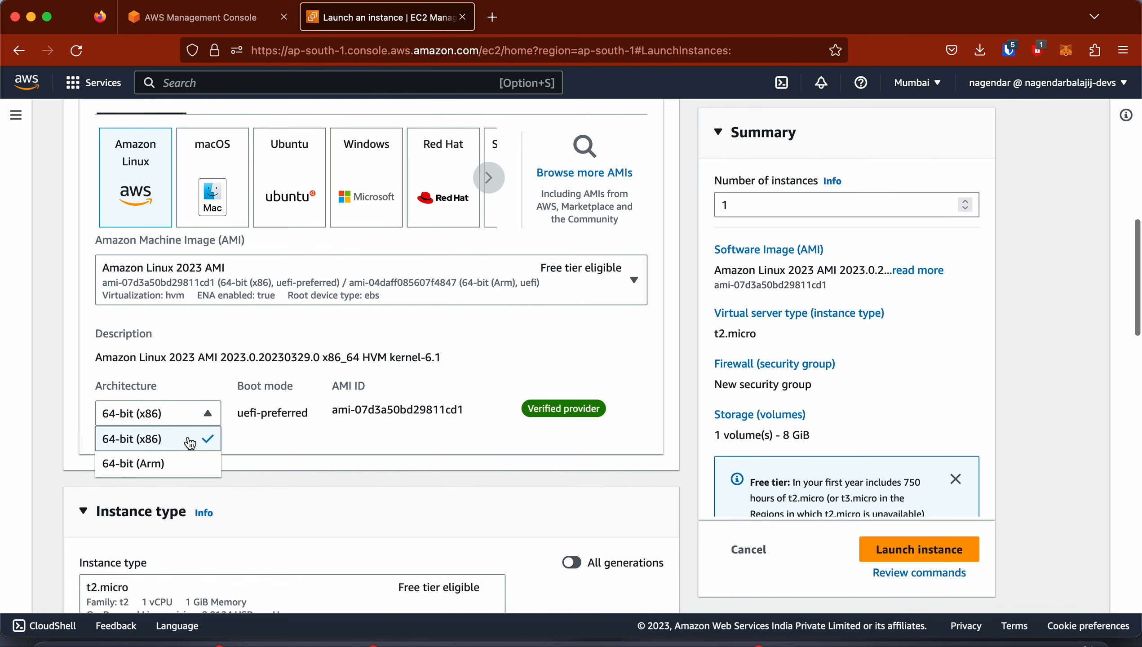
pyautogui.click(248, 444)
# Step: Look through the available instance types and choose t2.micro
pyautogui.scroll(-7, 247, 444)
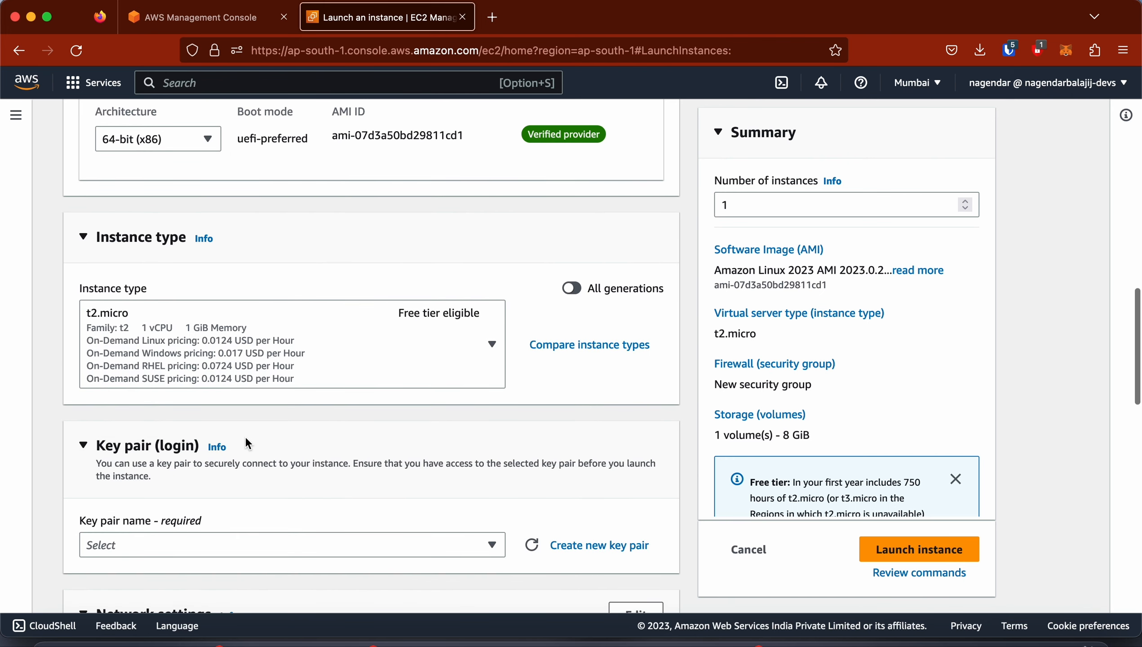
pyautogui.click(248, 348)
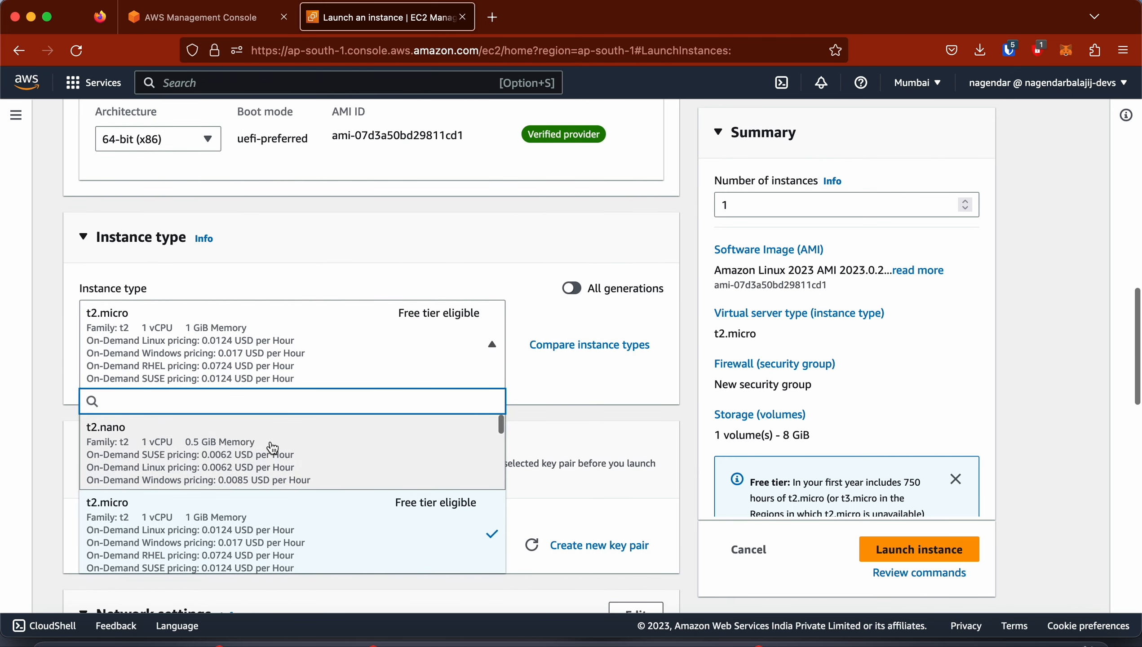
pyautogui.scroll(-4, 272, 448)
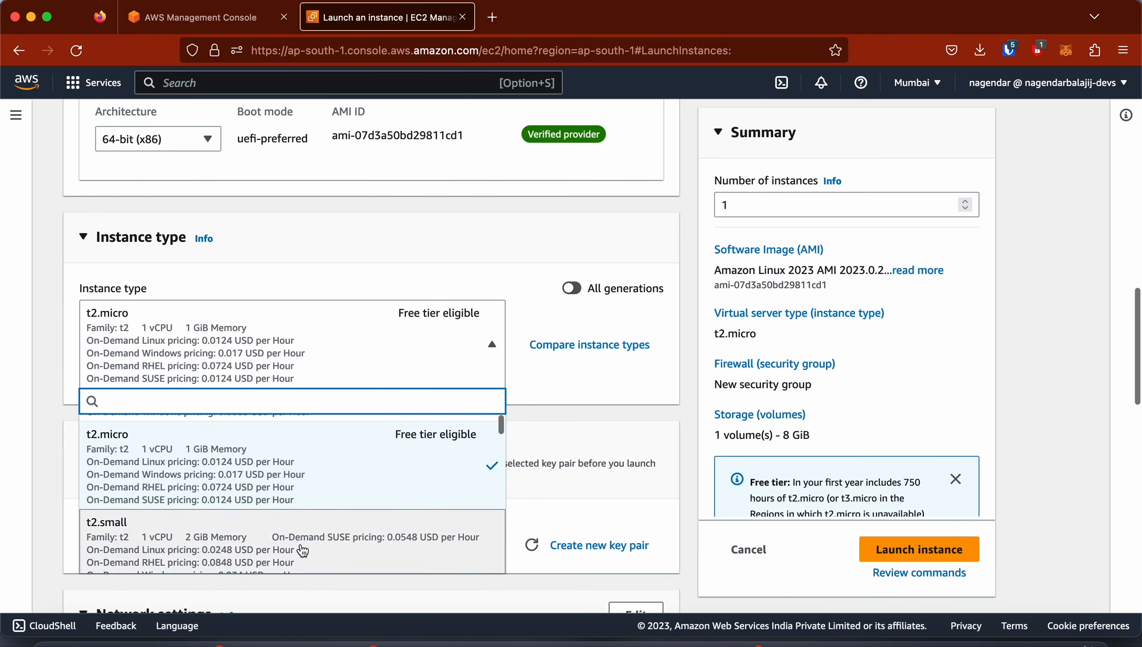
pyautogui.scroll(-10, 303, 550)
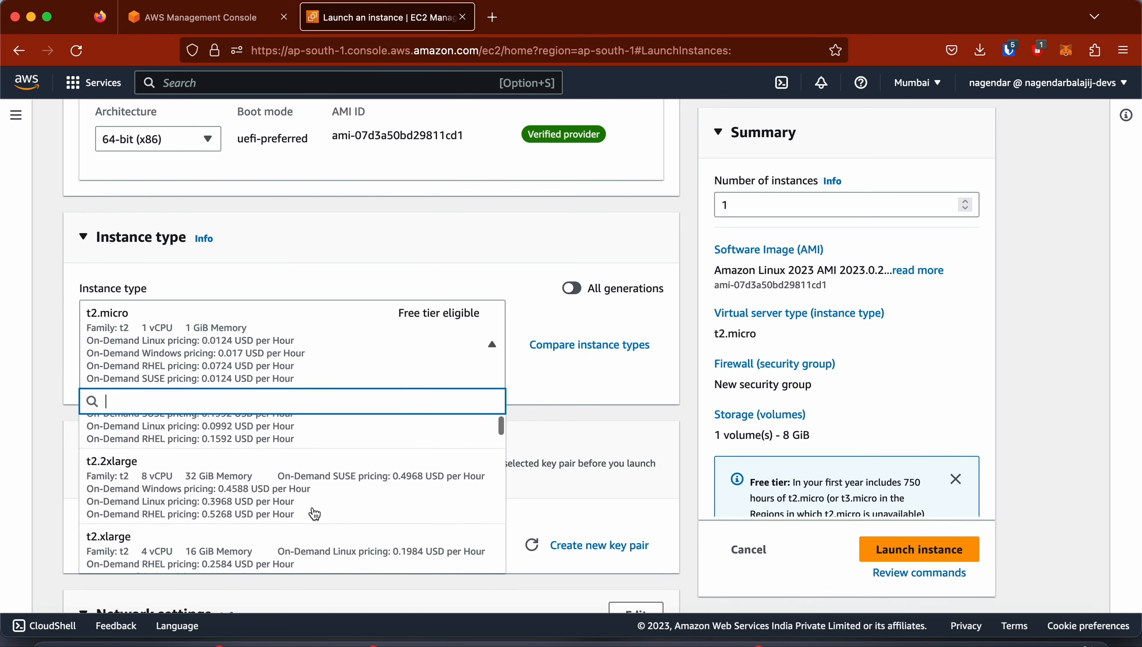
pyautogui.scroll(14, 315, 513)
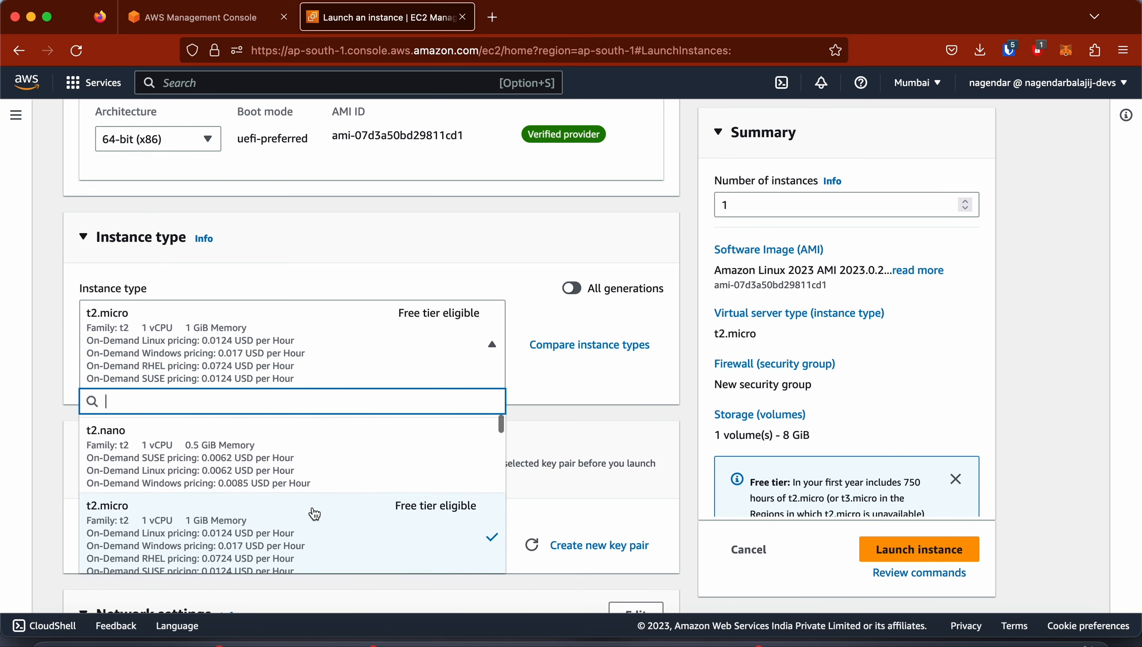
pyautogui.click(415, 536)
# Step: Create a new RSA key pair named ec2-instance-keypair with a .pem private key file for the instance
pyautogui.scroll(-2, 514, 426)
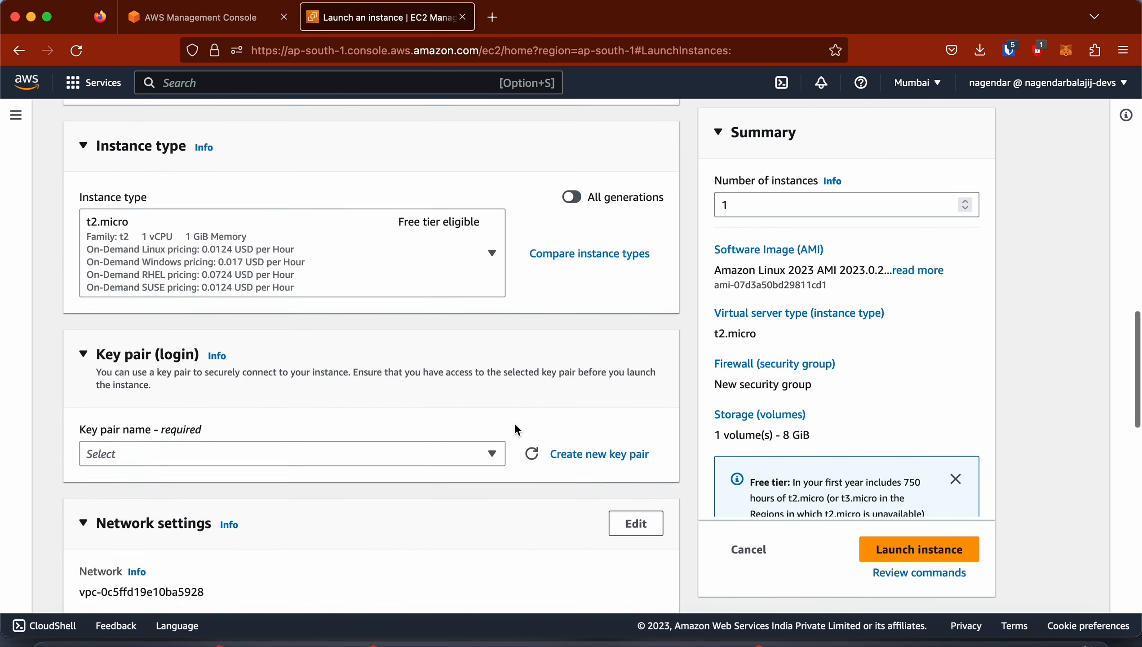
pyautogui.click(580, 453)
pyautogui.click(510, 309)
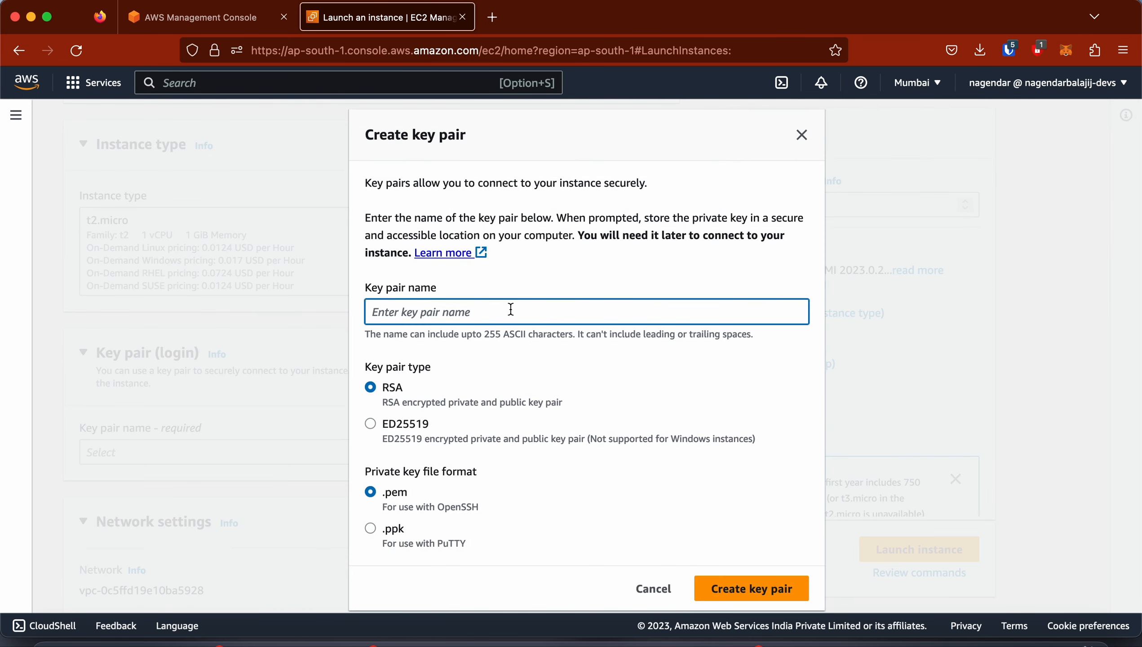
pyautogui.write('ec2-instance-keypair')
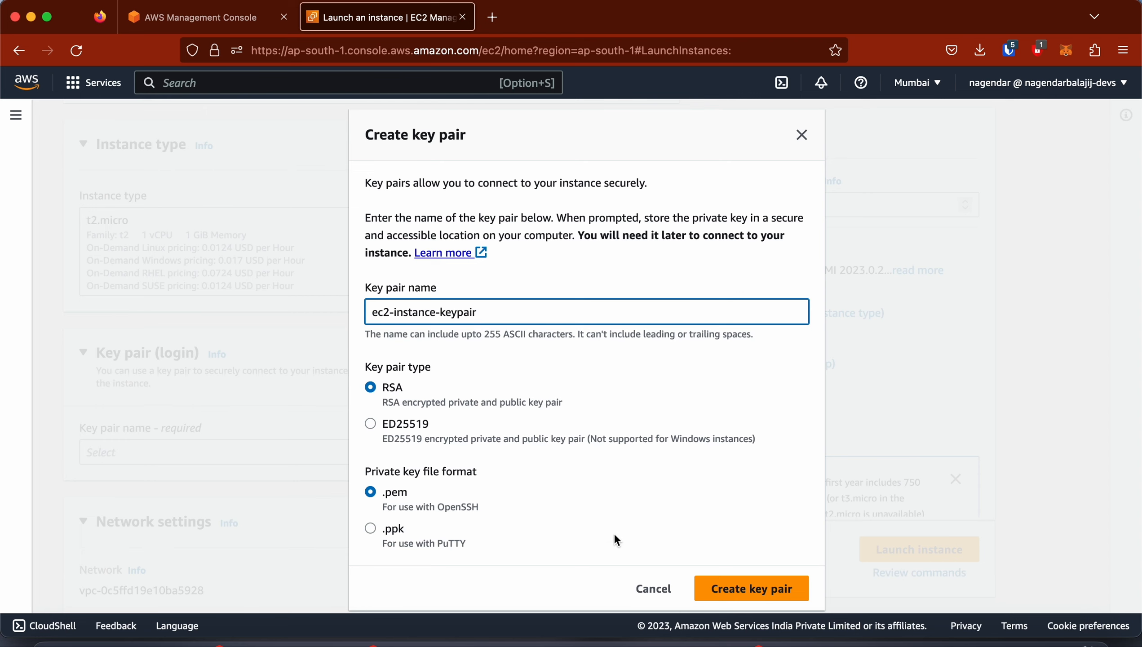
pyautogui.click(751, 588)
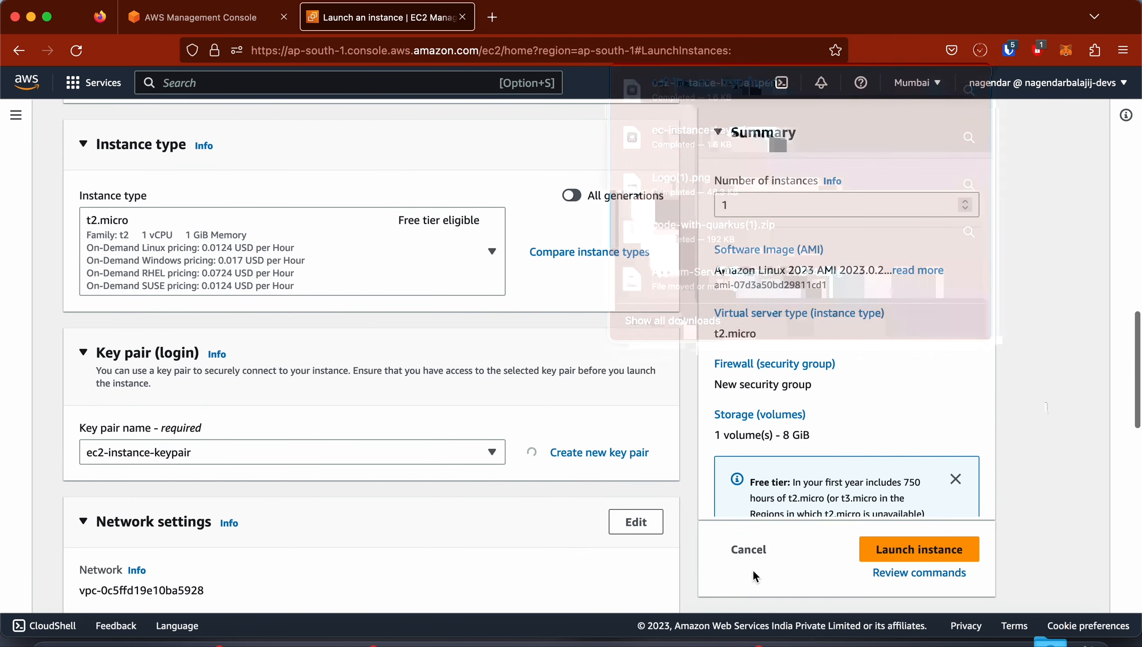
# Step: Review the network, security group and storage settings, and launch the instance
pyautogui.scroll(-3, 429, 413)
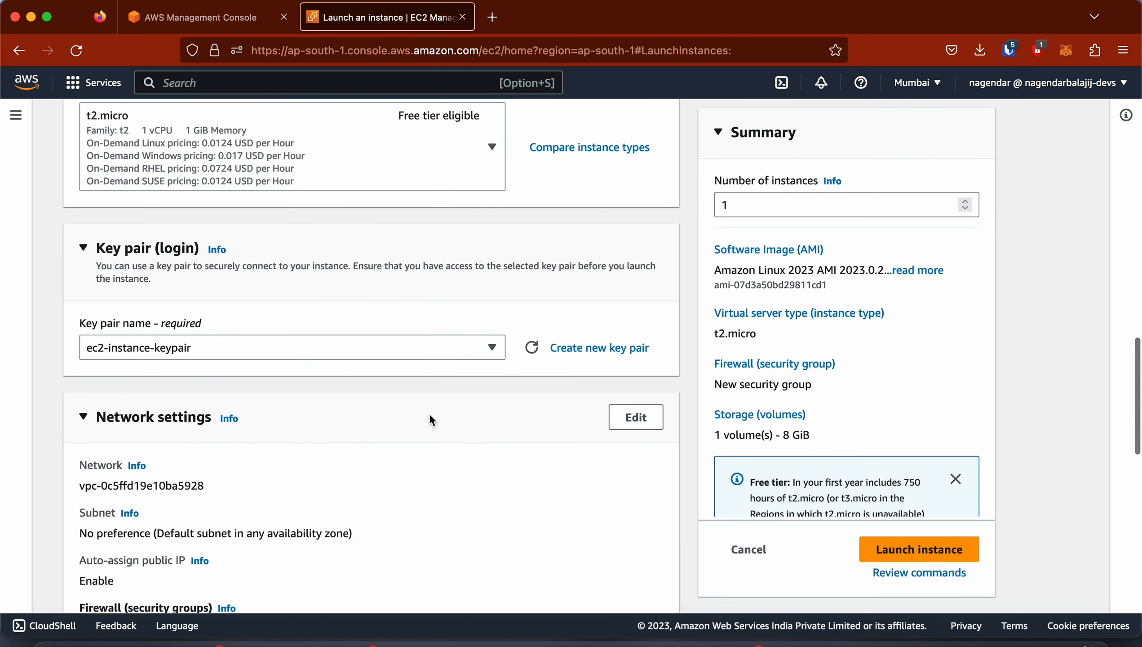
pyautogui.scroll(-4, 386, 374)
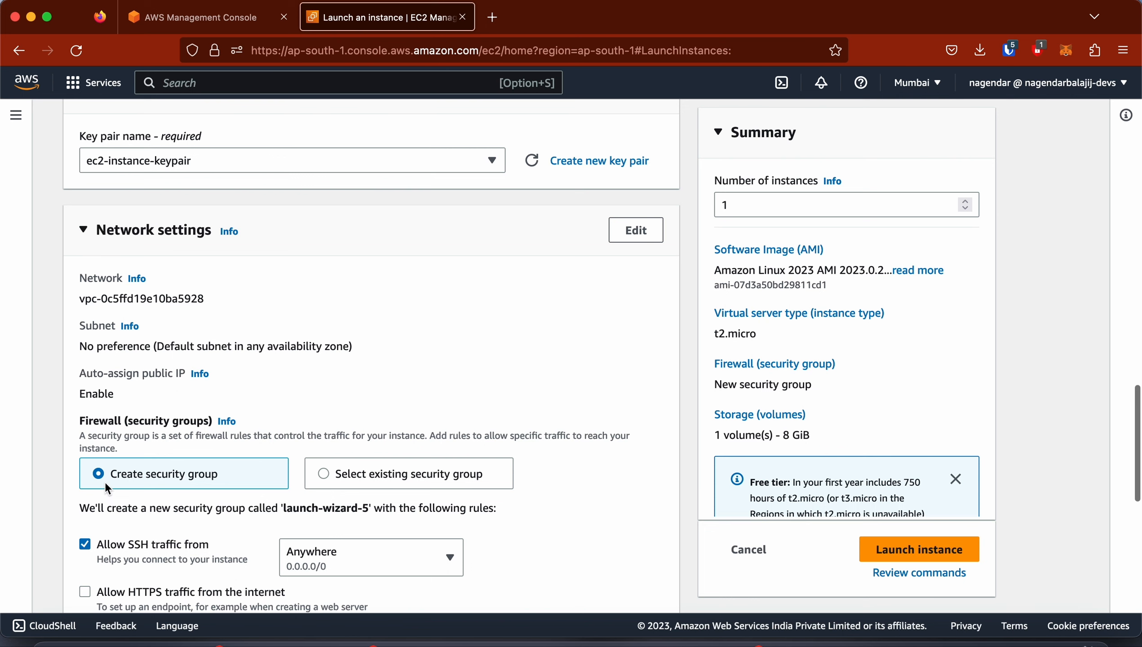
pyautogui.scroll(-2, 123, 478)
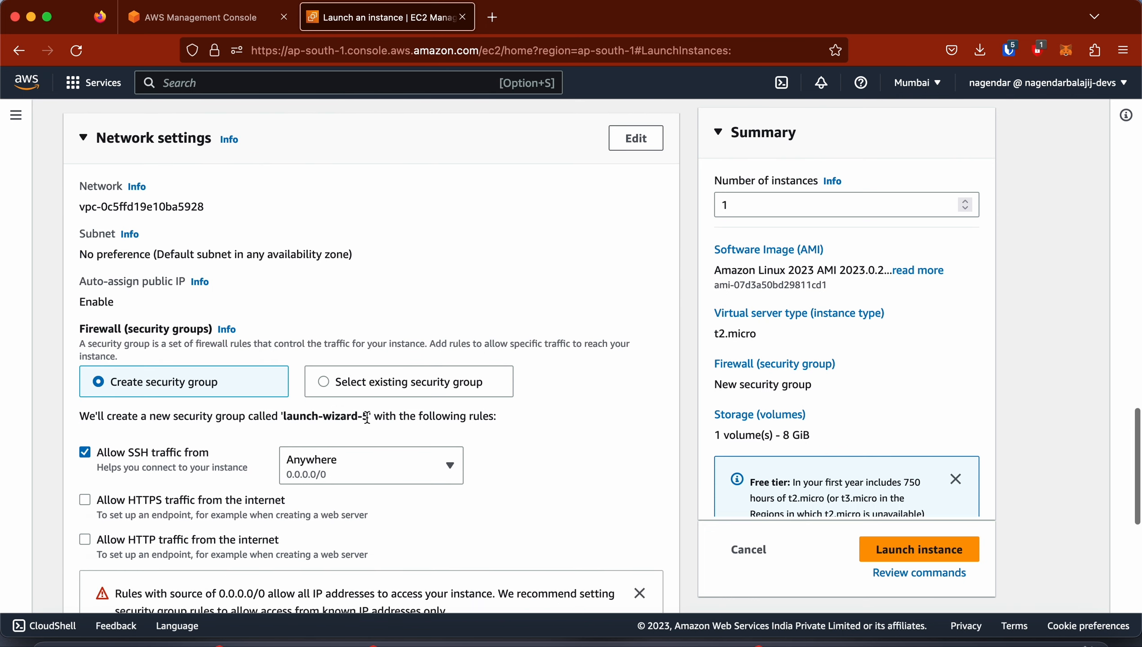
pyautogui.scroll(-2, 366, 417)
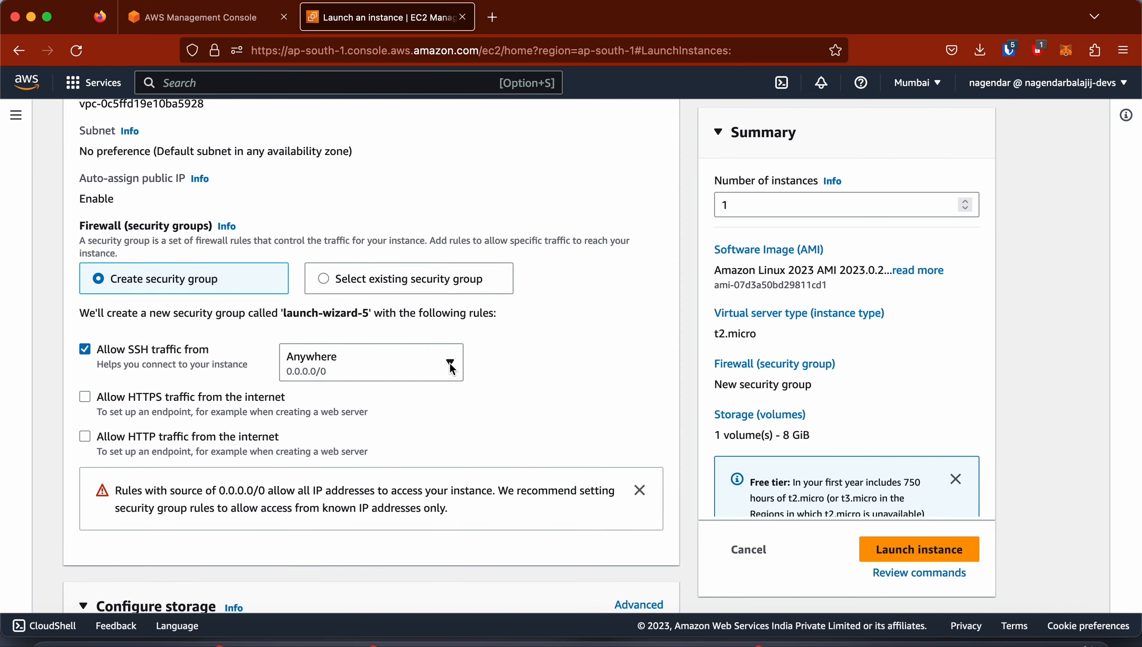
pyautogui.scroll(-5, 486, 365)
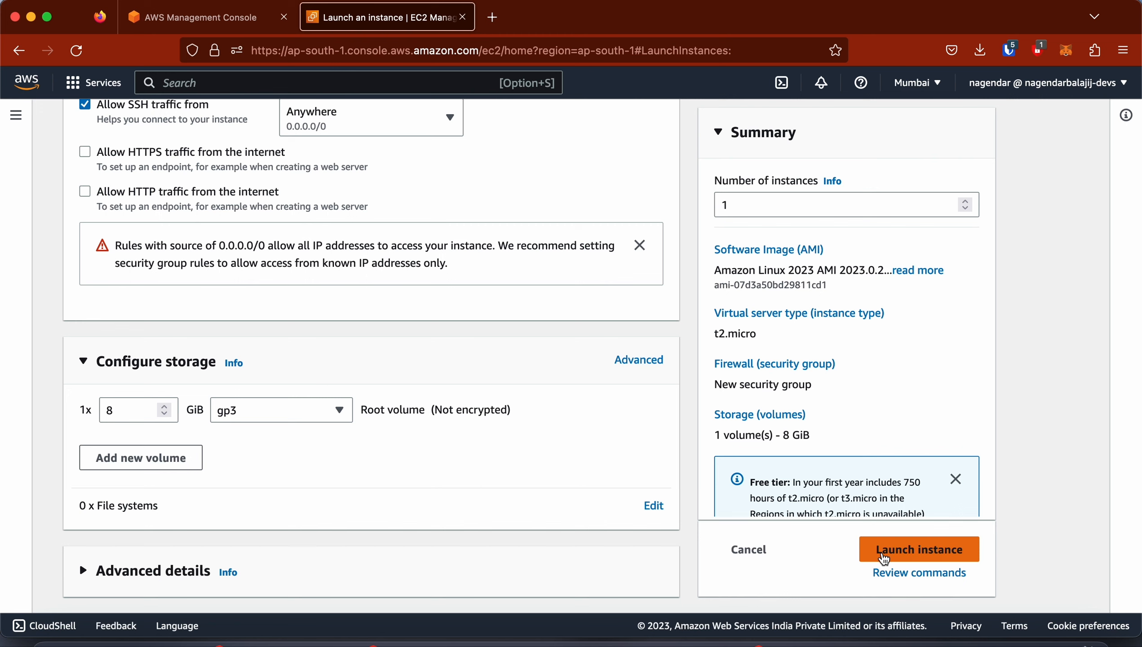
pyautogui.click(882, 557)
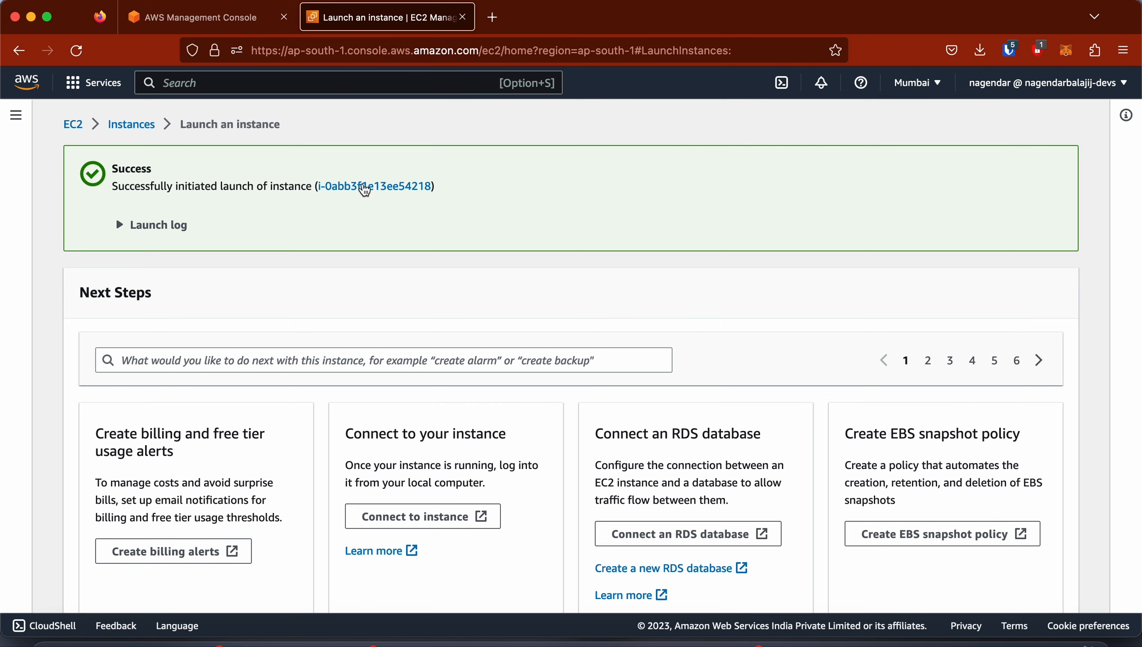
# Step: Open the instance summary of the newly launched ec2-instance-demo
pyautogui.click(372, 188)
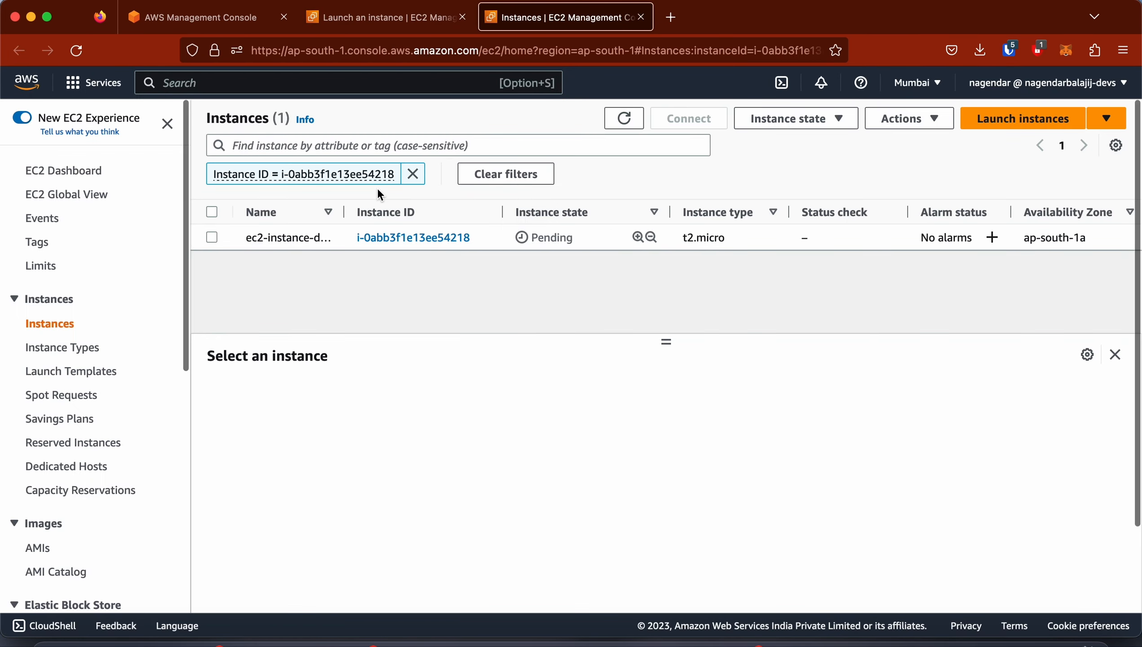
pyautogui.click(400, 238)
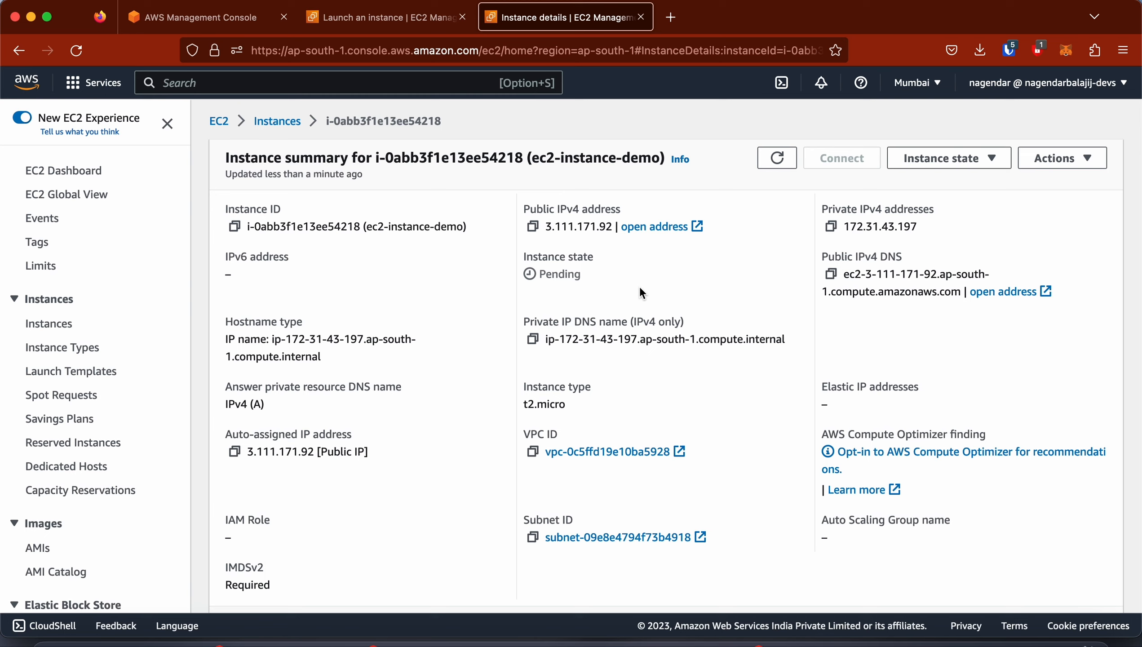
# Step: Switch to the terminal and change to the home directory with cd ~
pyautogui.hotkey('ctrl', 'Right')
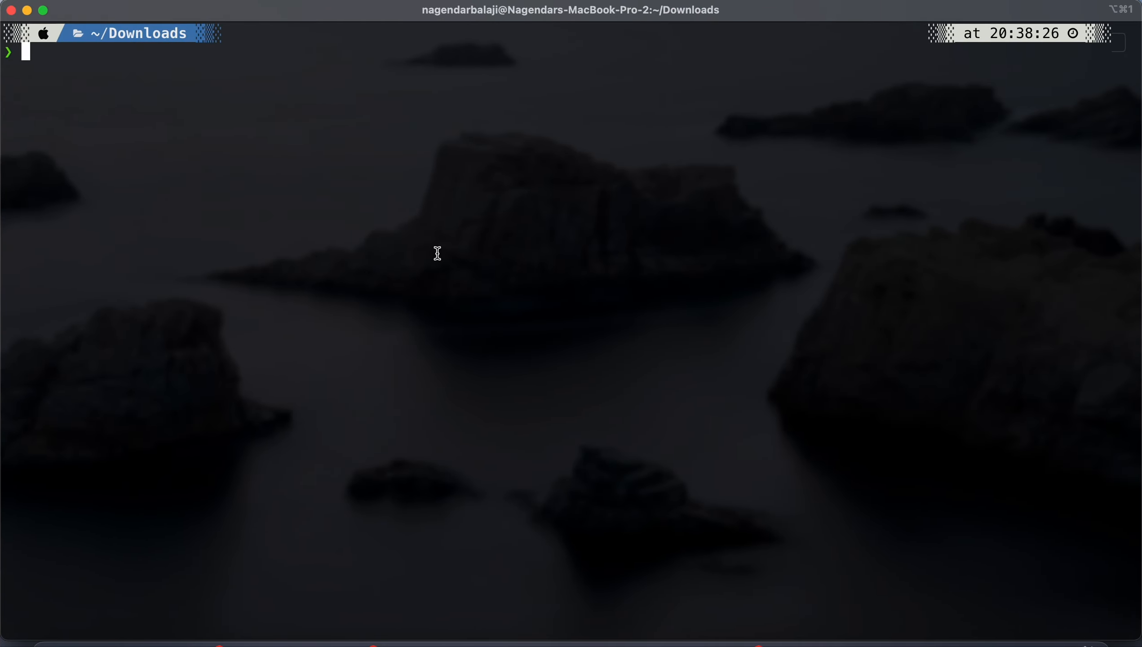
pyautogui.write('cd ~')
pyautogui.press('Return')
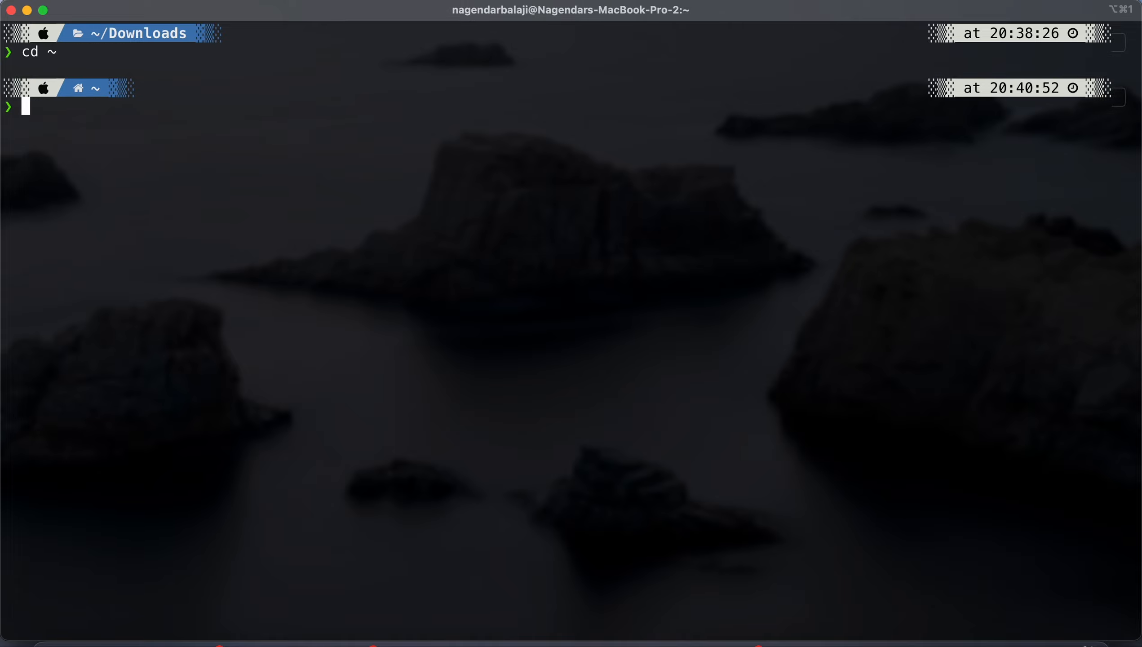
# Step: Copy ec2-instance-keypair.pem from ~/Downloads to ~/Desktop with the cp command
pyautogui.write('cp ~Dow')
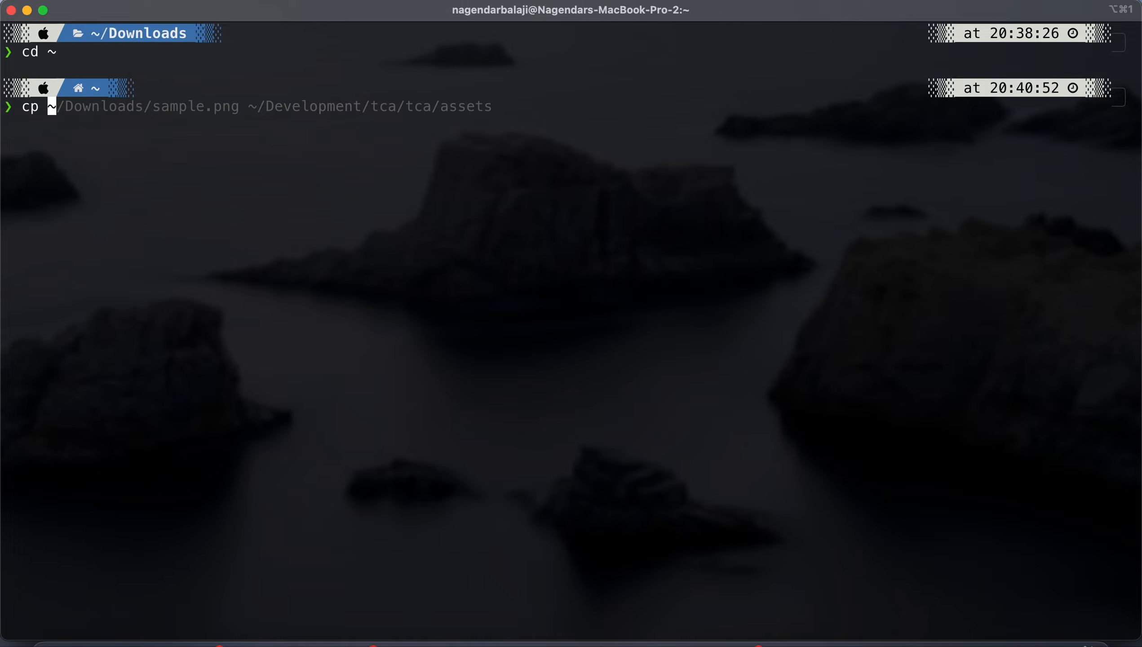
pyautogui.press('BackSpace')
pyautogui.press('BackSpace')
pyautogui.press('BackSpace')
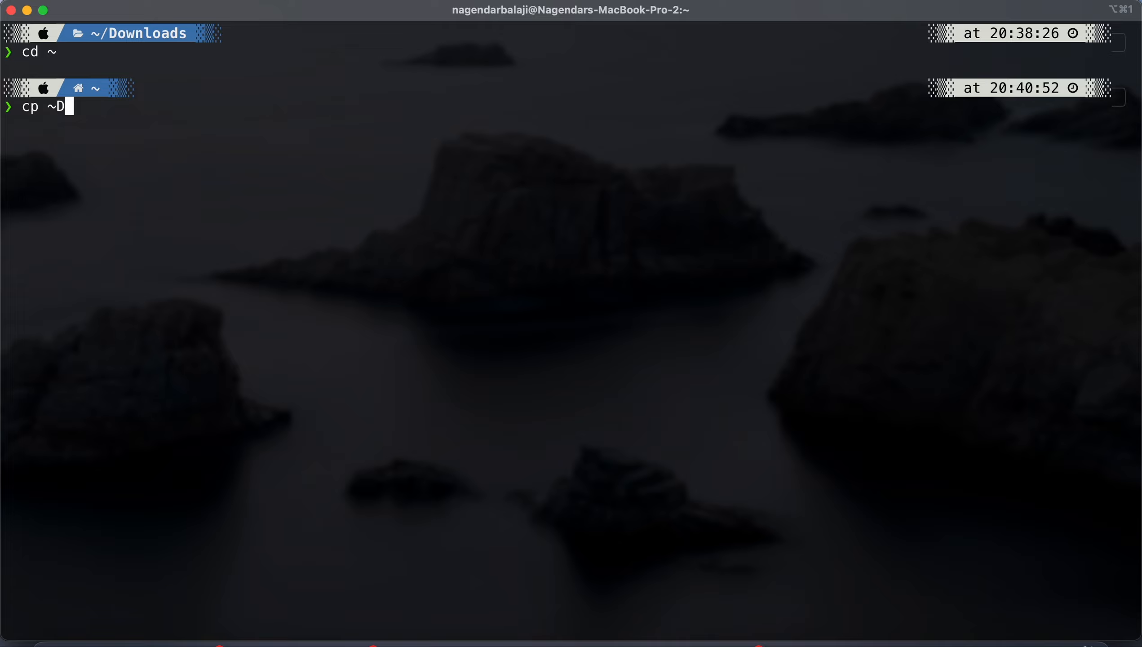
pyautogui.write('/Downl')
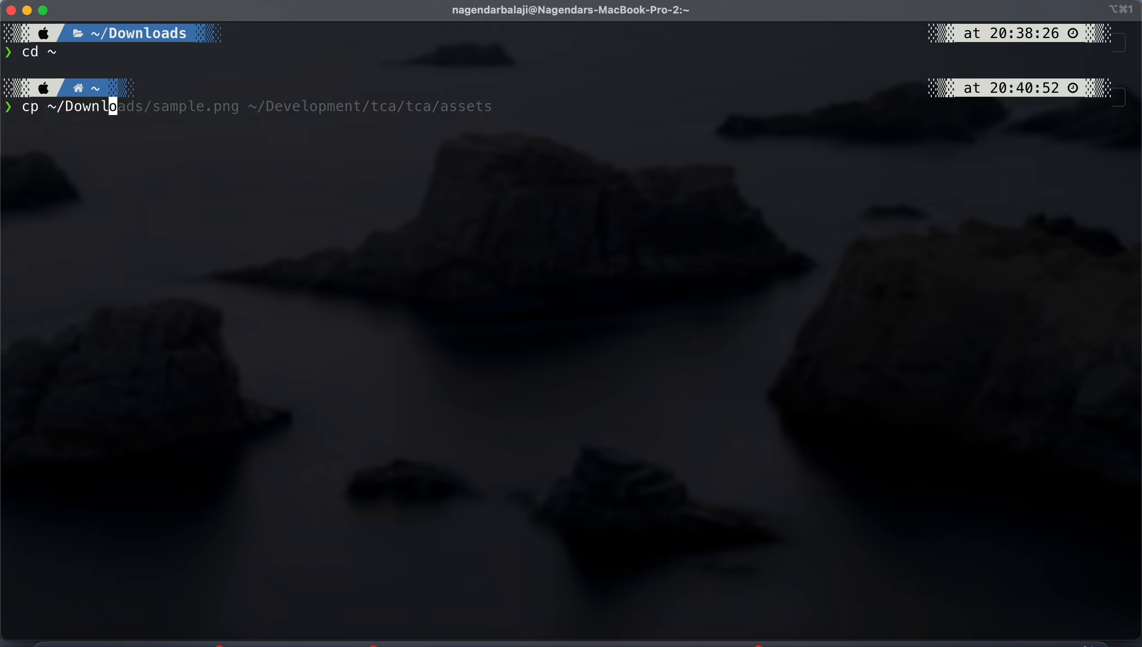
pyautogui.write('oads/ec2-ins')
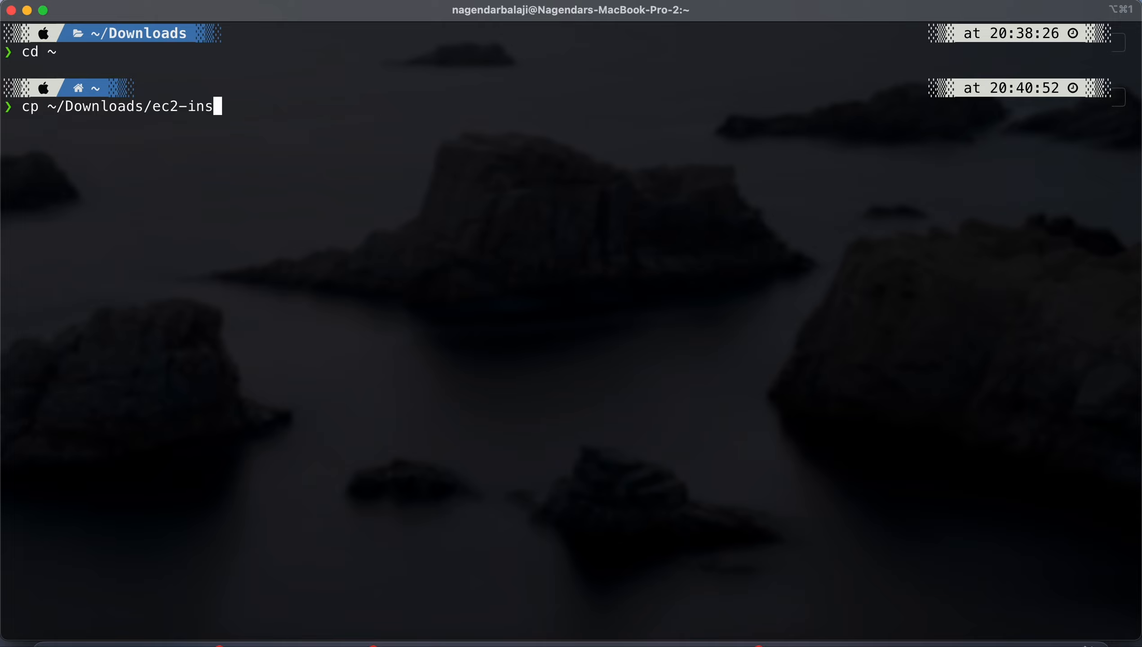
pyautogui.press('Tab')
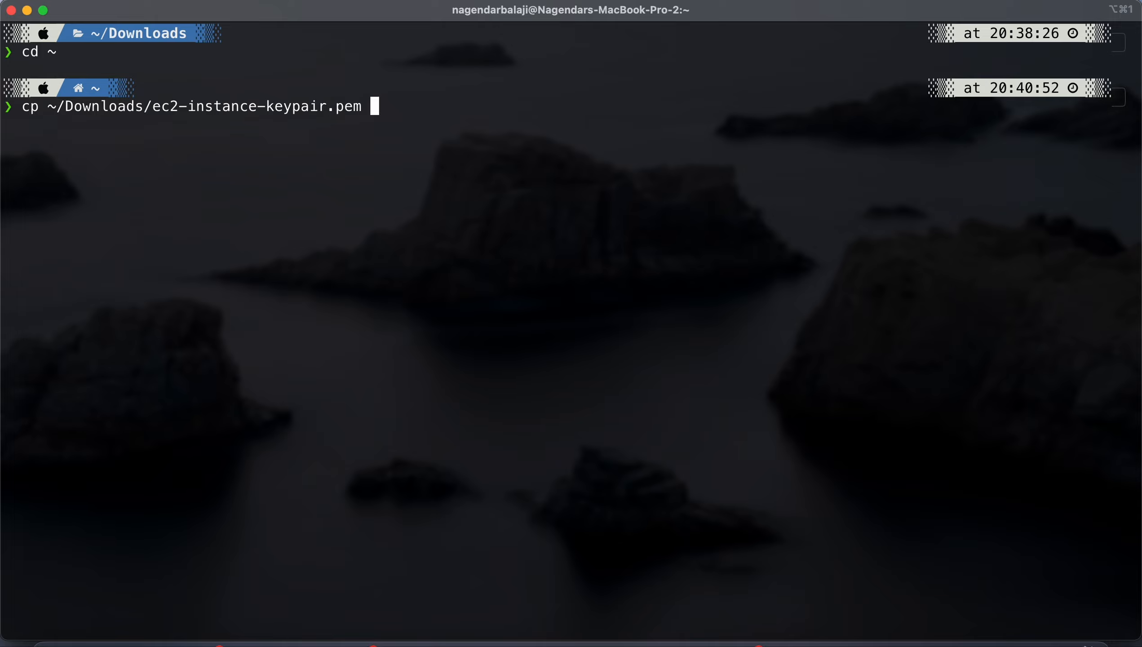
pyautogui.write('~/Des')
pyautogui.press('Tab')
pyautogui.press('Return')
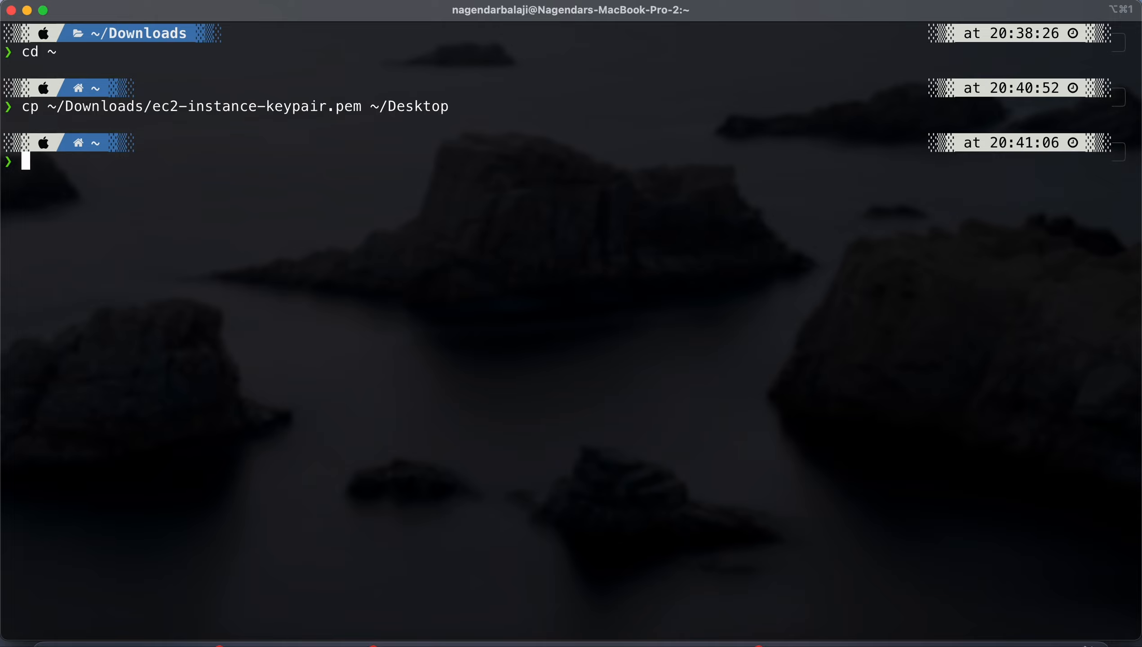
# Step: Change to the Desktop directory and clear the terminal
pyautogui.write('cd Desk')
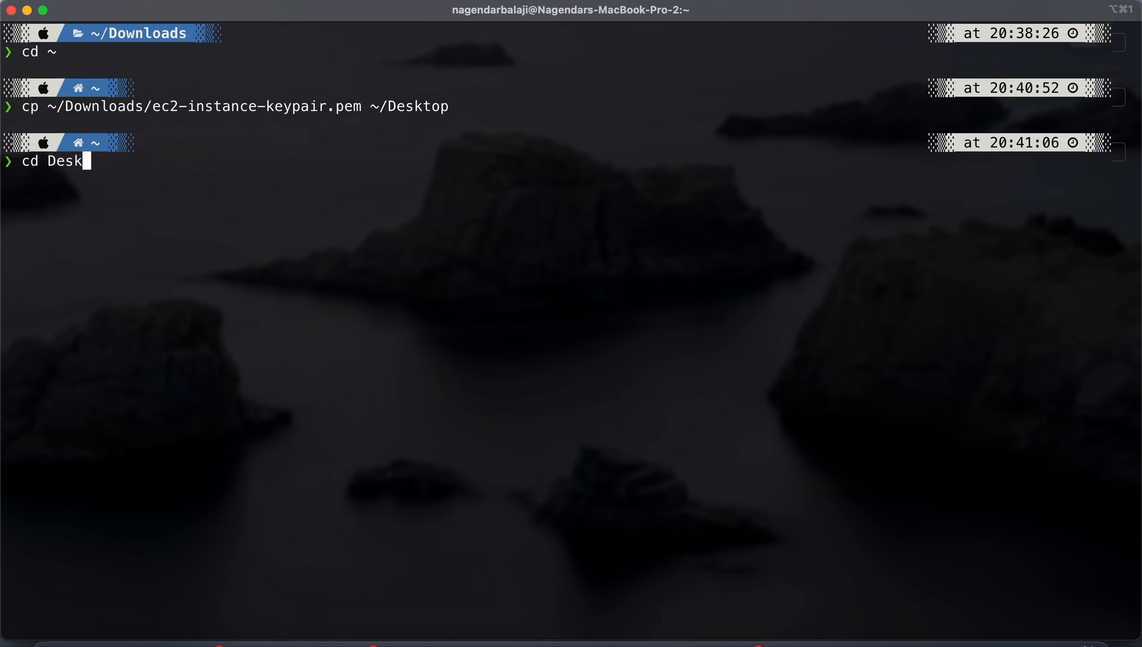
pyautogui.press('Tab')
pyautogui.press('Return')
pyautogui.write('clear')
pyautogui.press('Return')
# Step: List the Desktop files with ls -la and examine the permissions of ec2-instance-keypair.pem
pyautogui.write('ls -la')
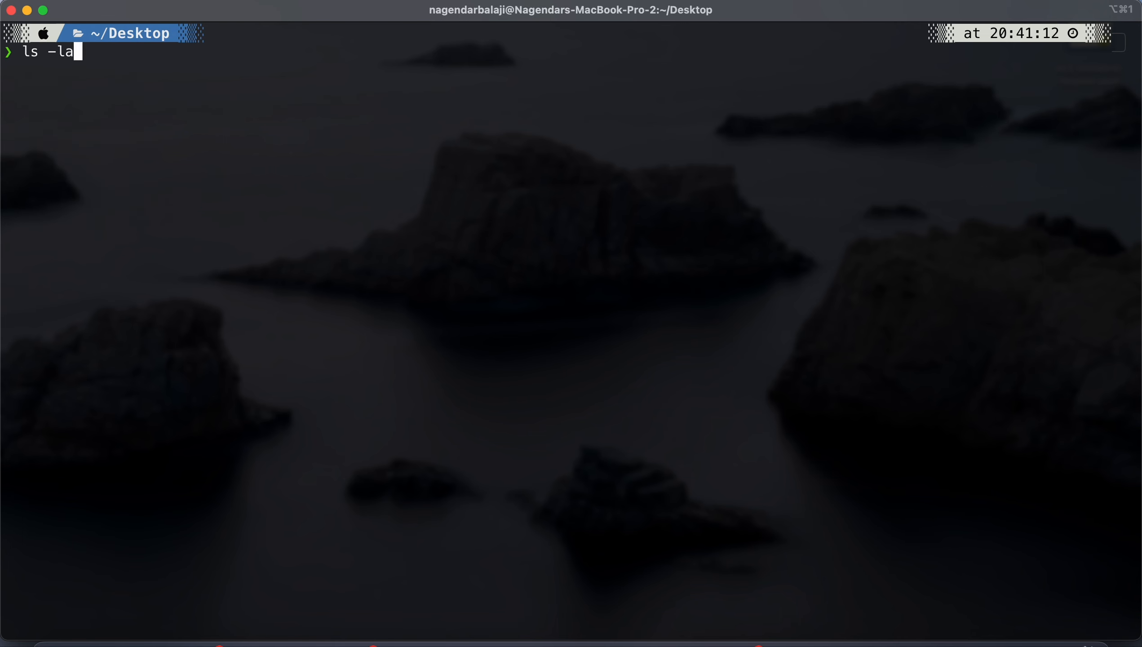
pyautogui.press('Return')
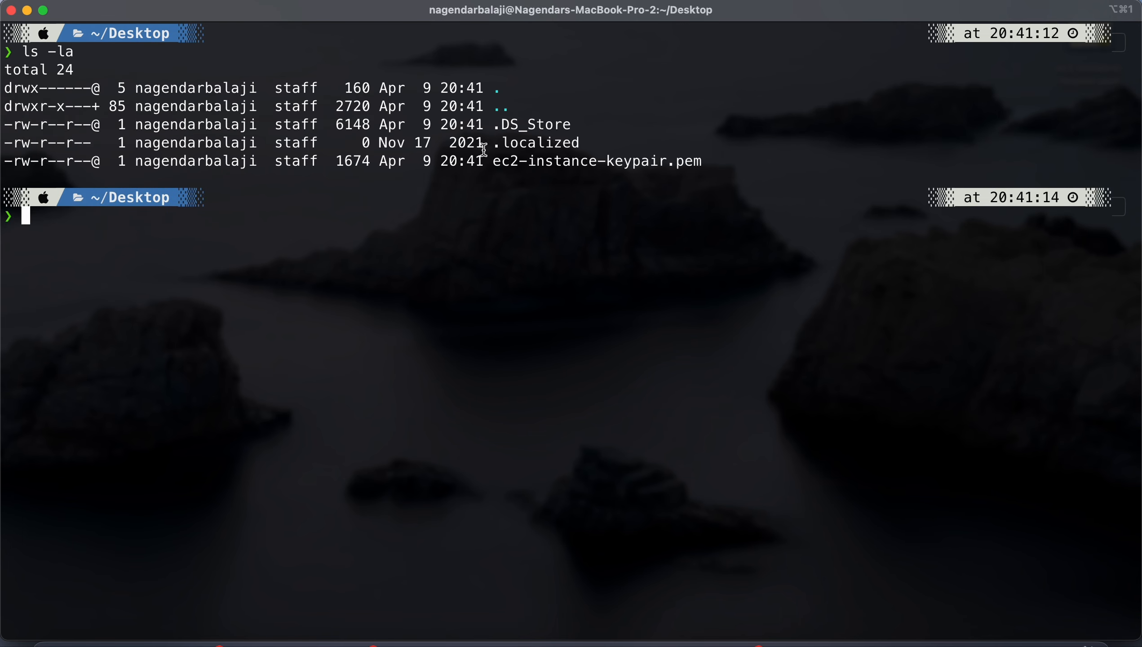
pyautogui.moveTo(492, 162); pyautogui.dragTo(715, 163)
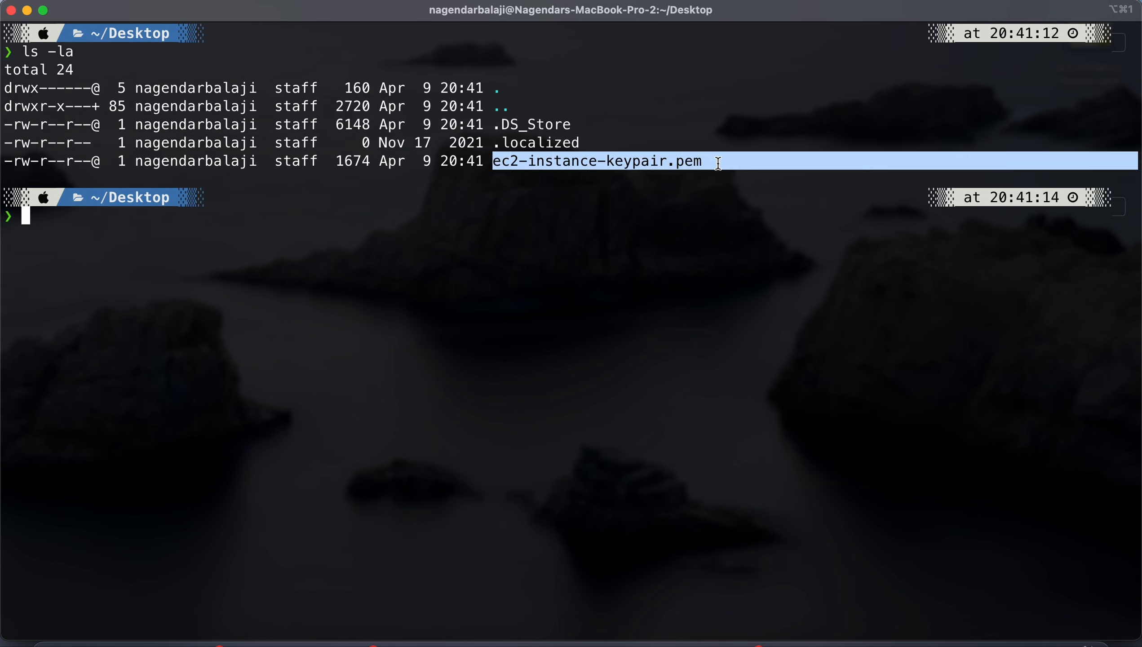
pyautogui.click(718, 163)
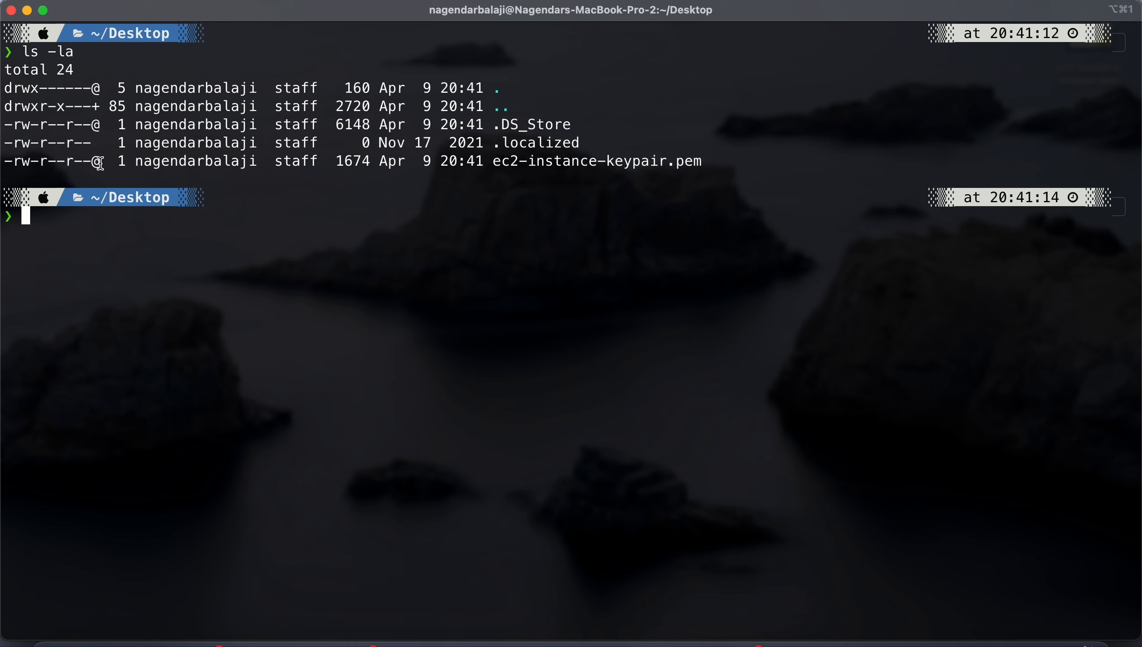
pyautogui.moveTo(98, 164); pyautogui.dragTo(2, 163)
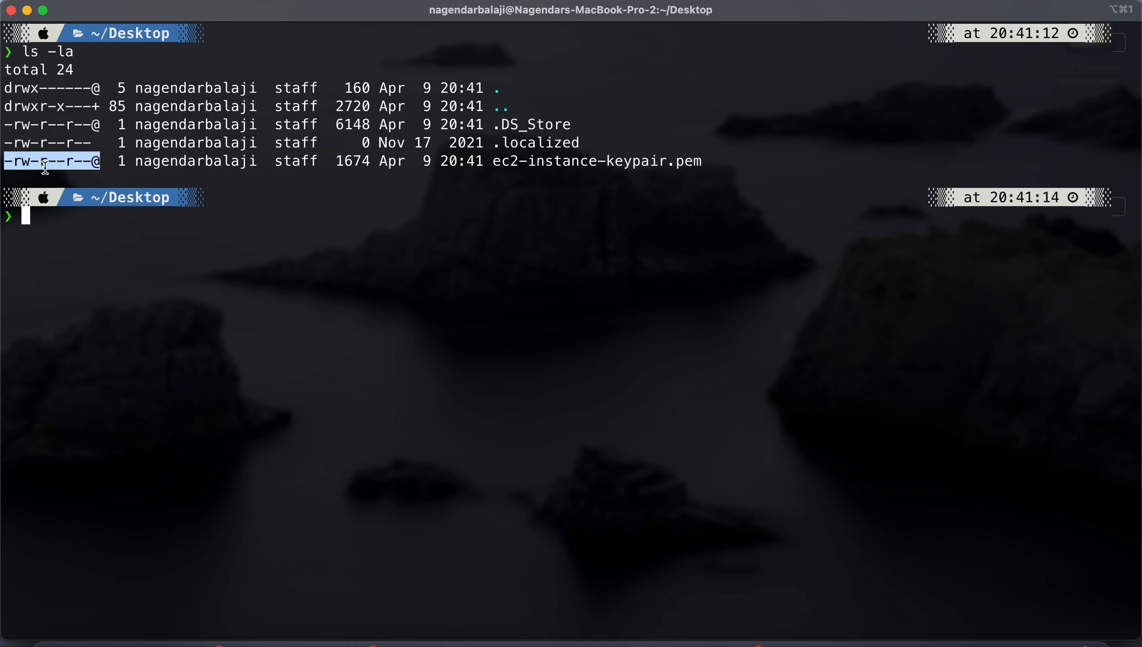
pyautogui.click(79, 253)
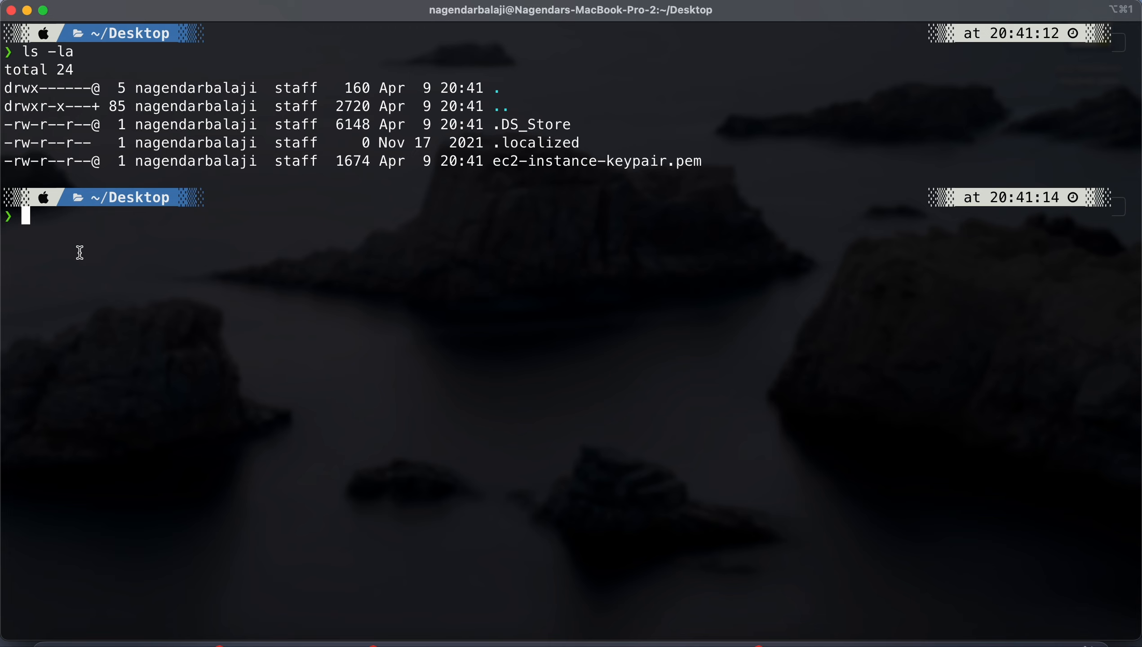
# Step: Restrict the key file's permissions with chmod 600 ec2-instance-keypair.pem
pyautogui.write('ch')
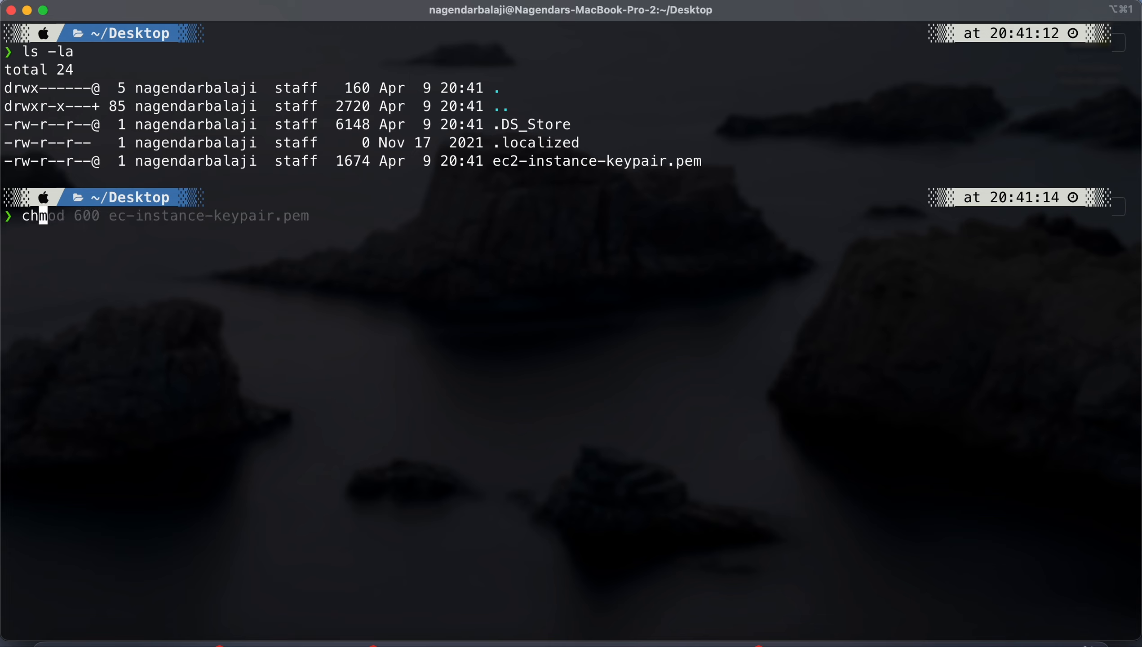
pyautogui.write('mod 600 ec2-in')
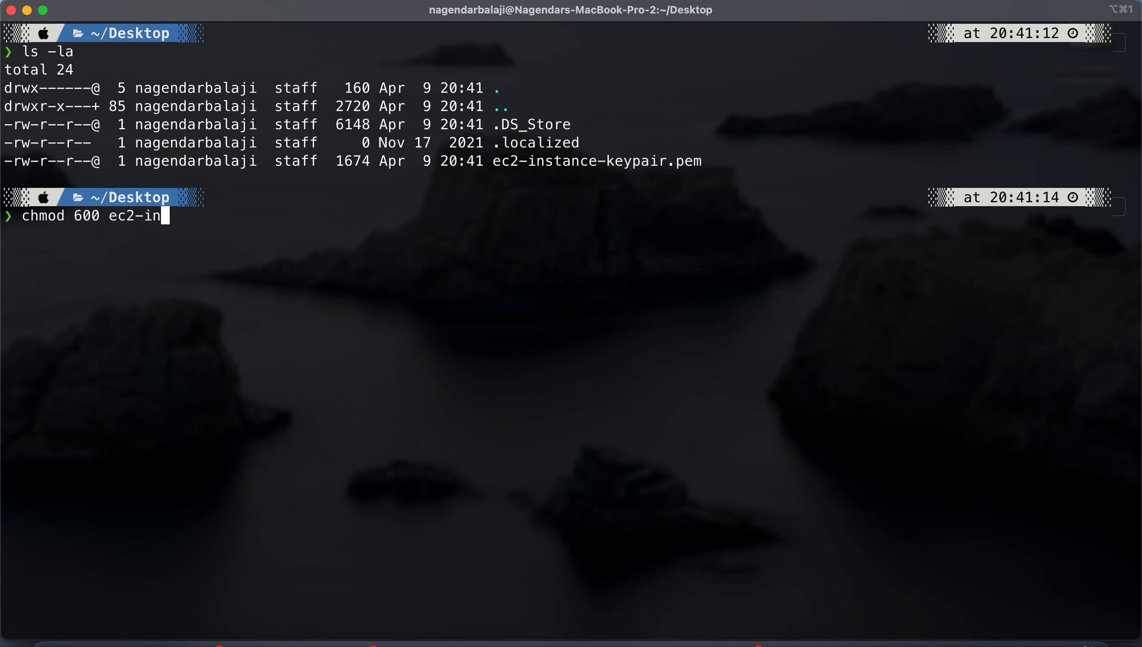
pyautogui.press('Tab')
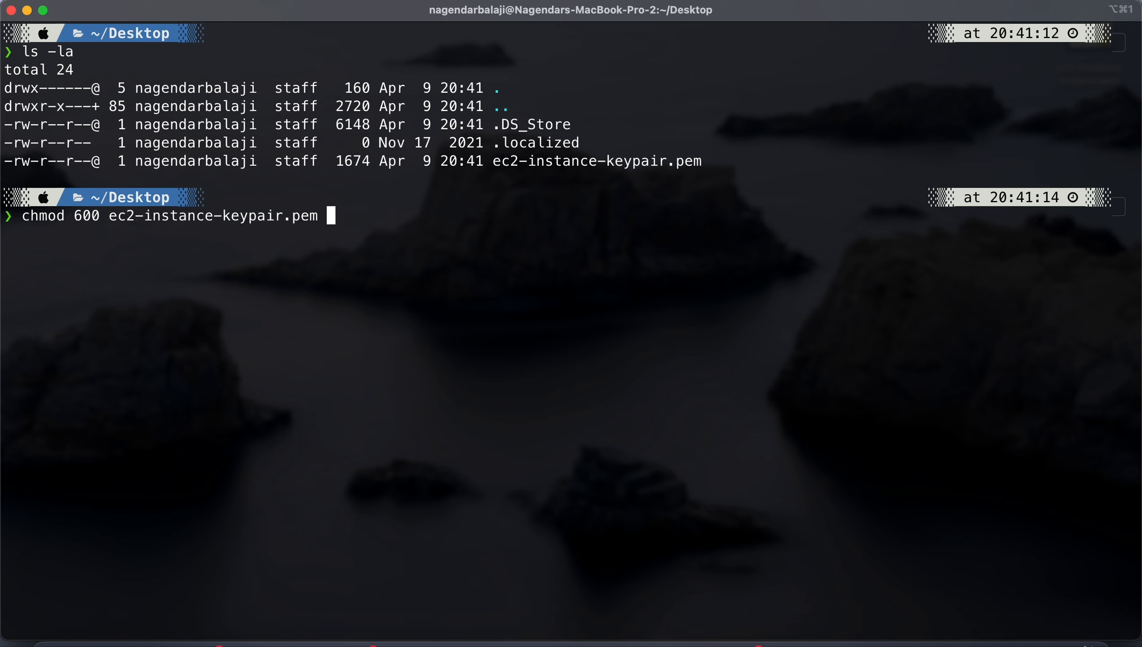
pyautogui.press('Return')
# Step: List the Desktop files again with ls -la and compare the key file's permissions with those in the earlier listing
pyautogui.press('Up')
pyautogui.press('Up')
pyautogui.press('Return')
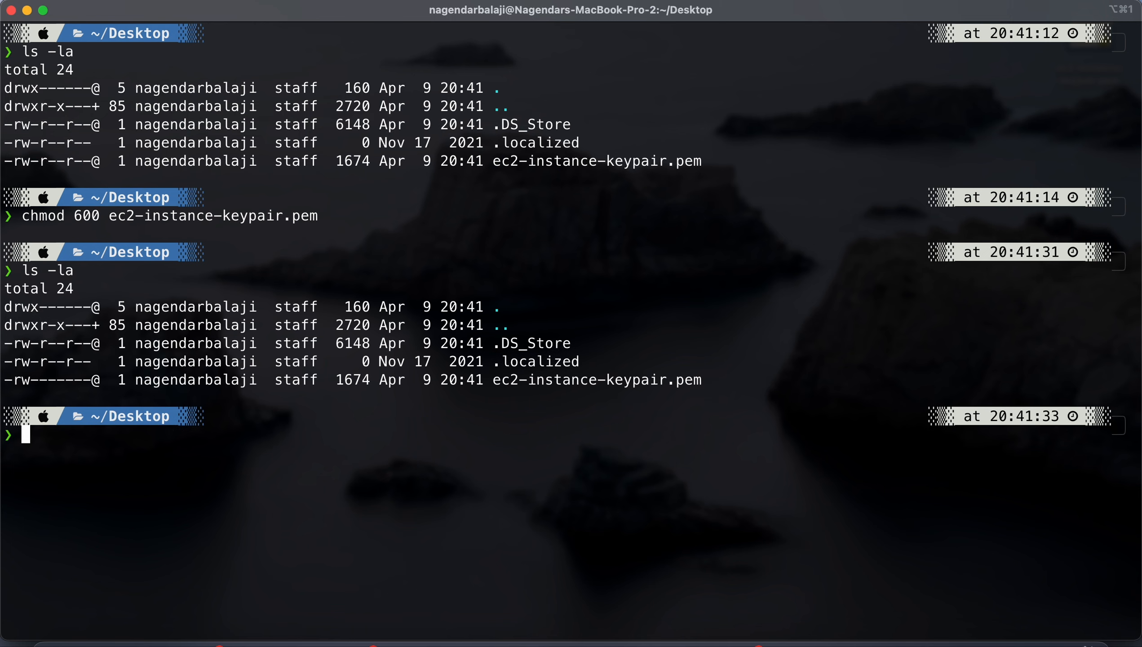
pyautogui.moveTo(109, 380); pyautogui.dragTo(3, 380)
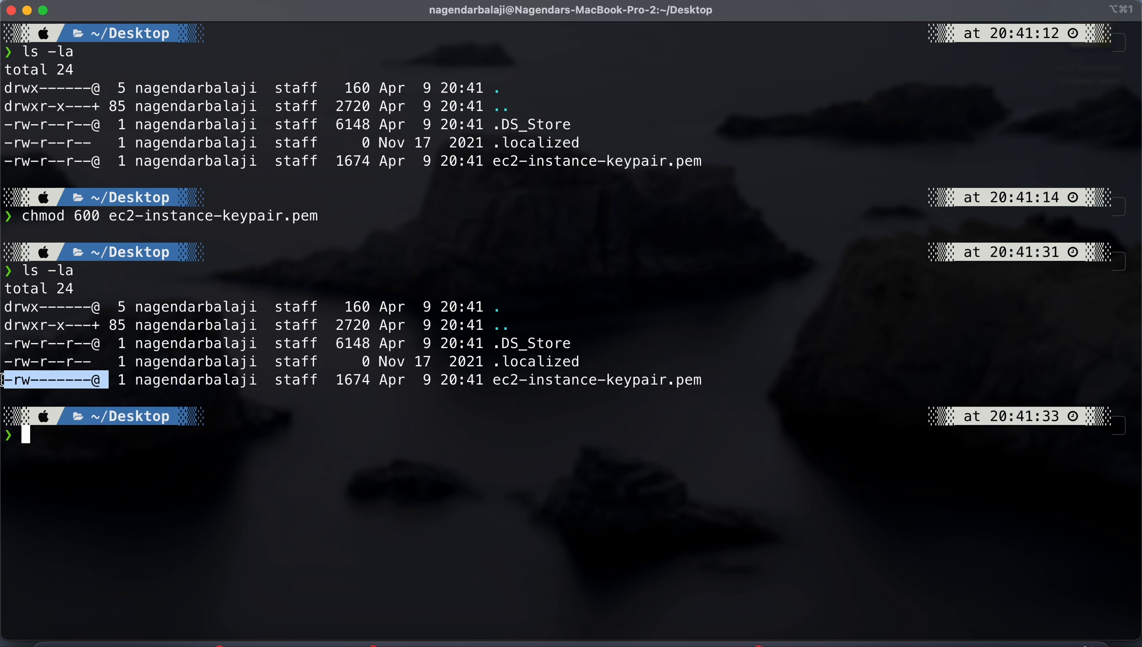
pyautogui.moveTo(100, 162); pyautogui.dragTo(2, 164)
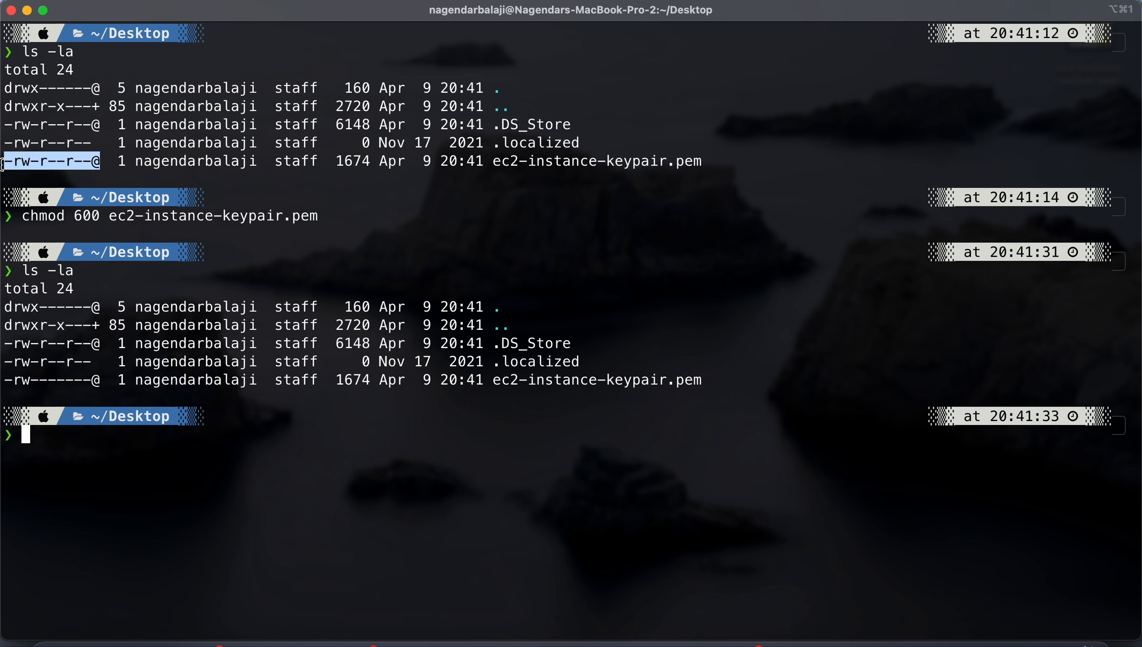
pyautogui.click(43, 161)
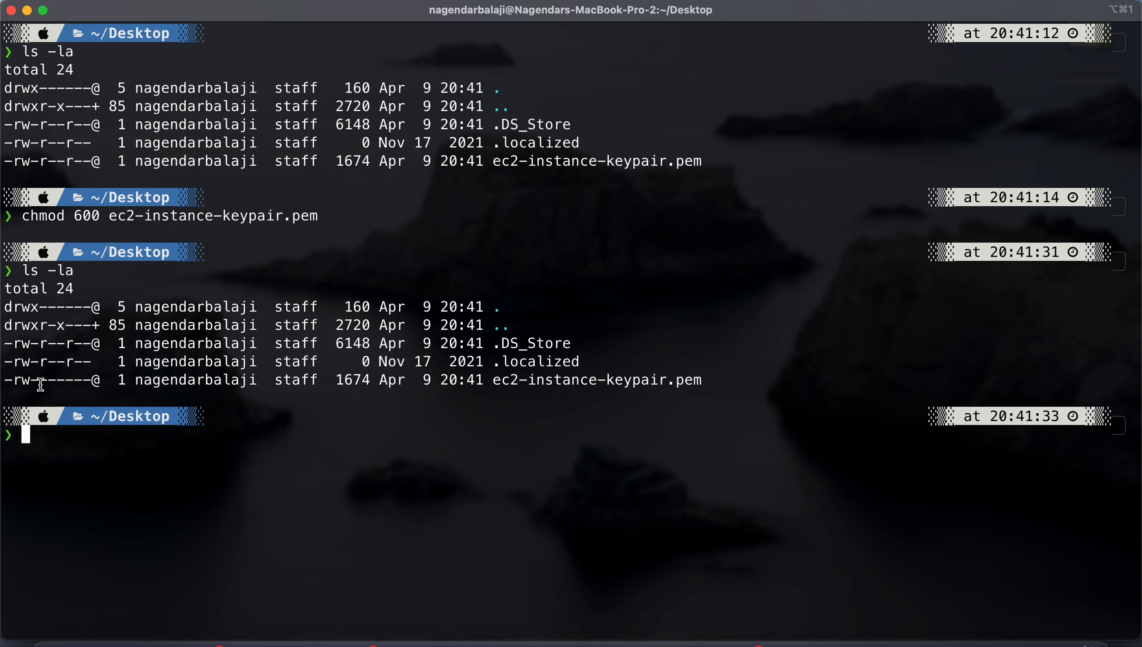
# Step: Clear the terminal and begin an ssh command for ec2-user at the instance's public IPv4 address, copied from the instance summary in the browser
pyautogui.write('clear')
pyautogui.press('Return')
pyautogui.write('ssh eec2-user@')
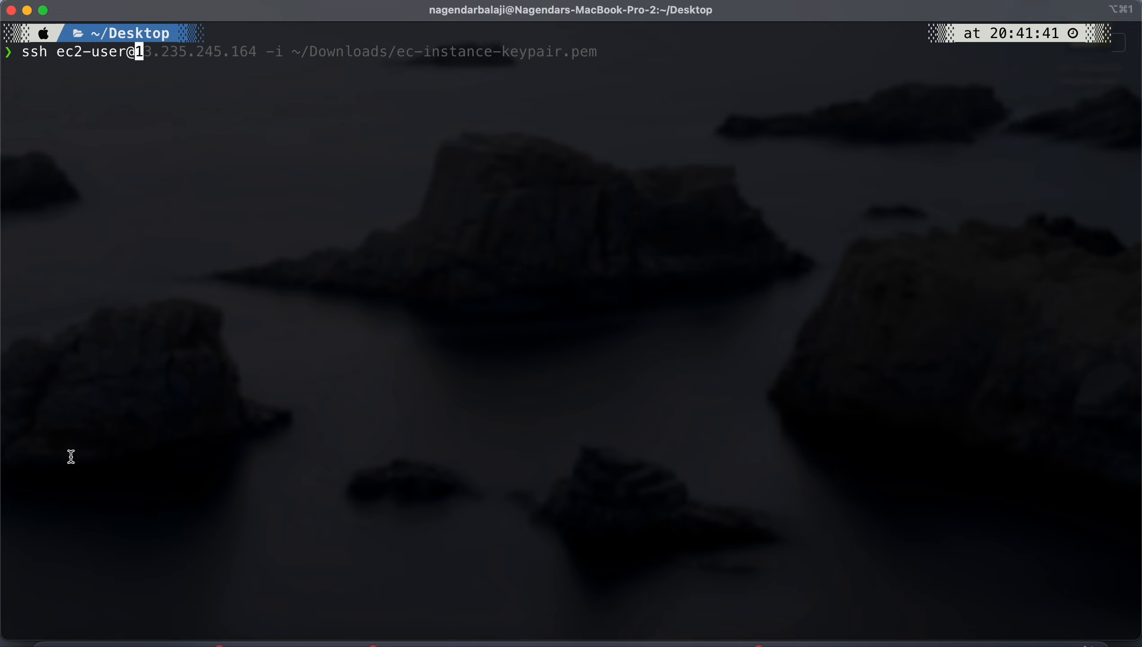
pyautogui.hotkey('ctrl', 'Left')
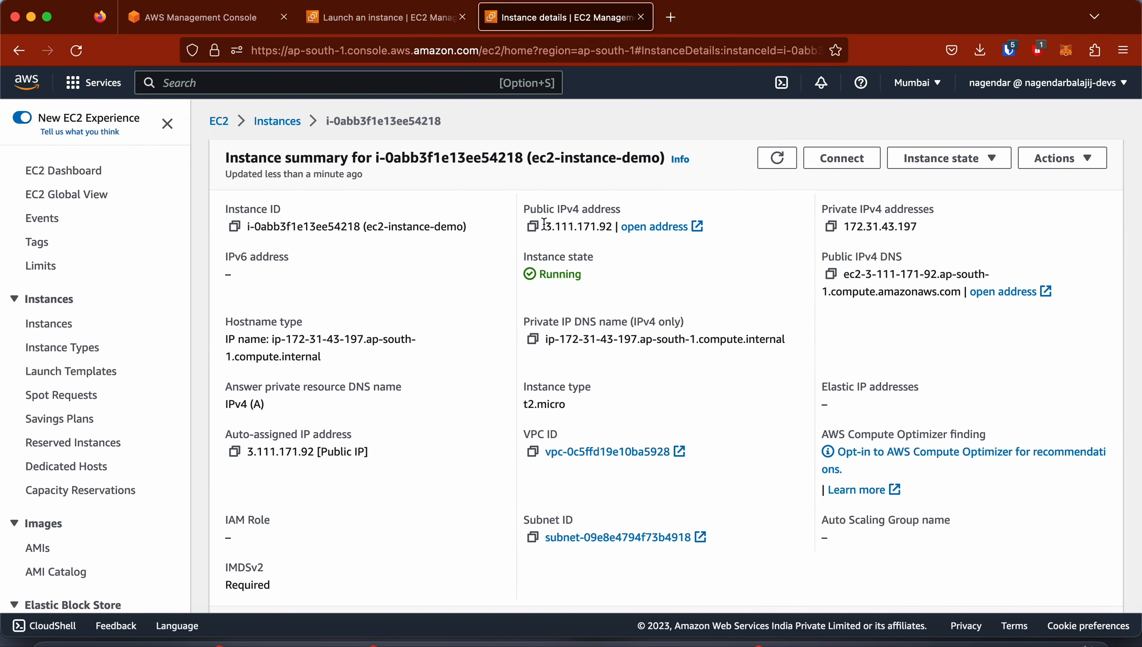
pyautogui.click(532, 226)
pyautogui.hotkey('ctrl', 'Right')
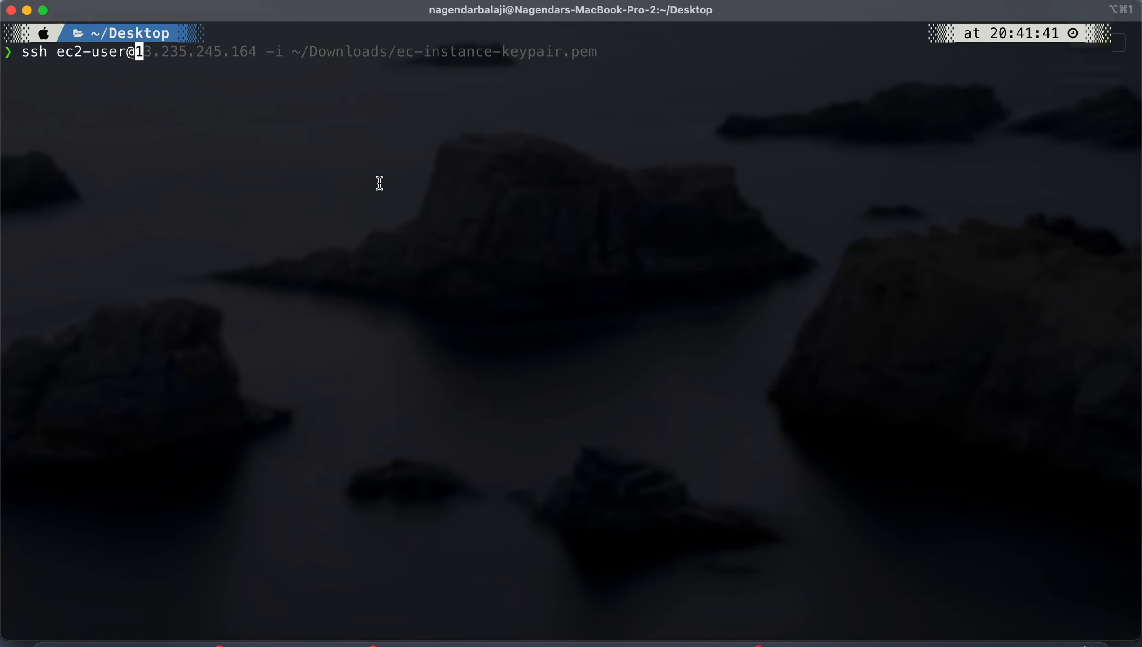
pyautogui.press('super+v')
# Step: Complete the ssh command with -i ~/Desktop/ec2-instance-keypair.pem, run it and accept the unknown host with yes
pyautogui.write('-i ')
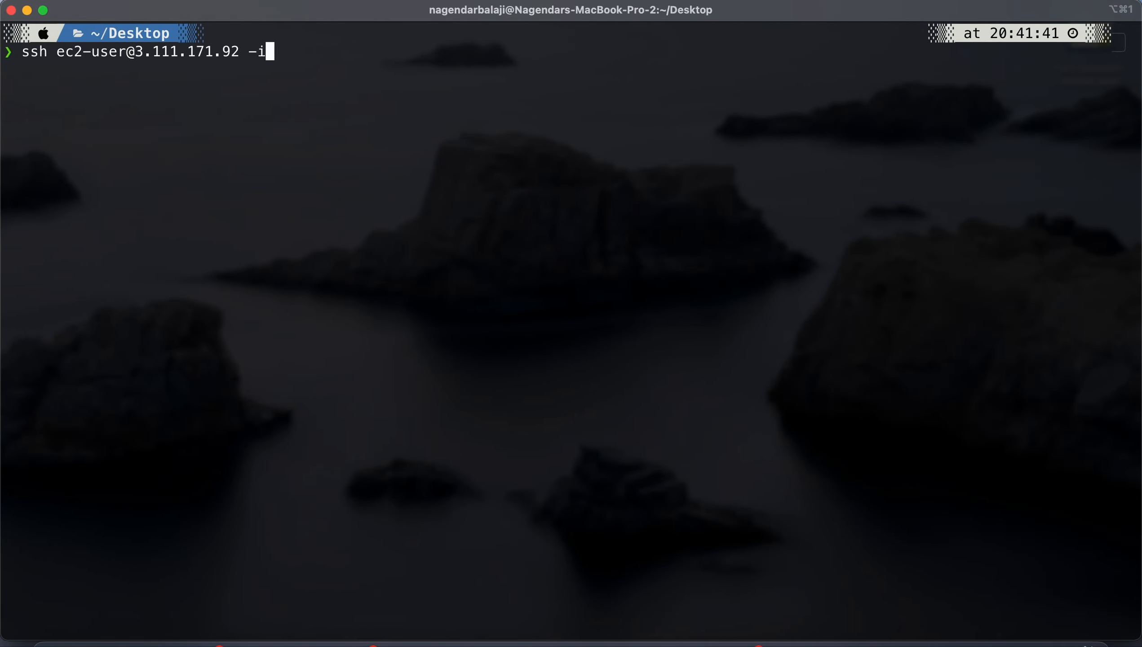
pyautogui.write('~/Desktop/')
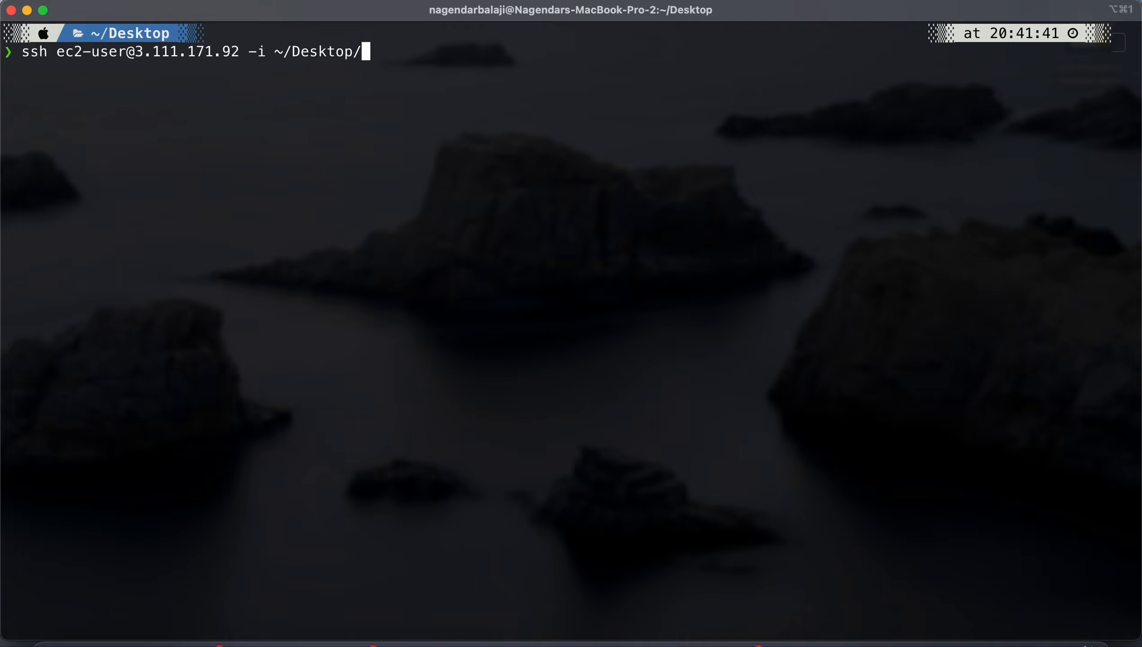
pyautogui.write('ec2')
pyautogui.press('Tab')
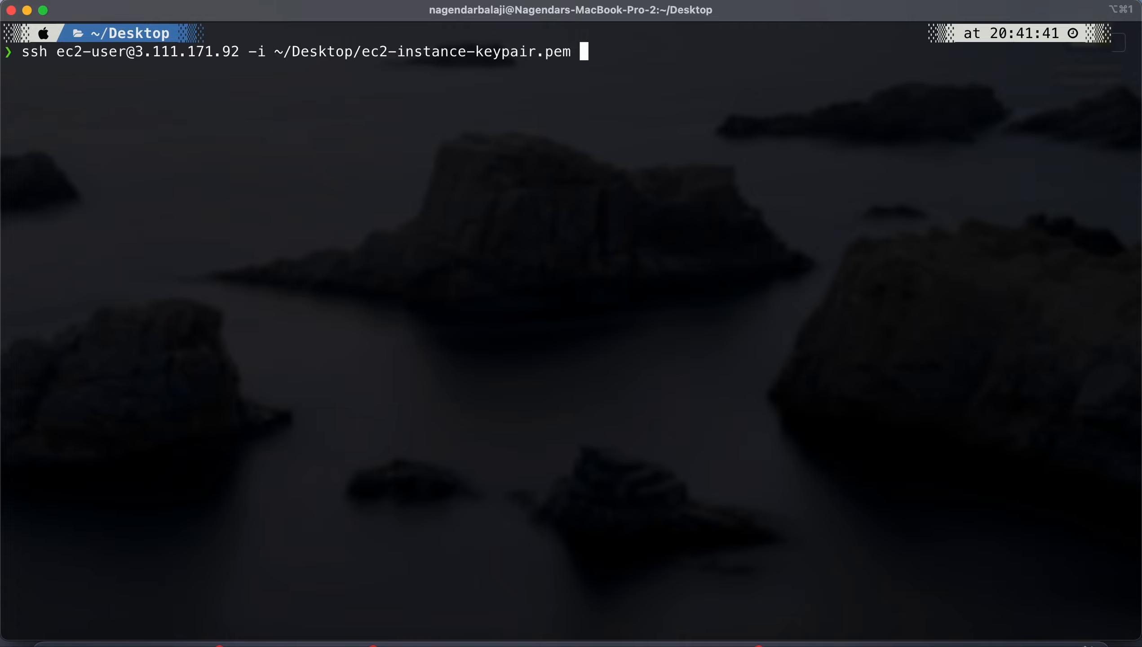
pyautogui.press('Return')
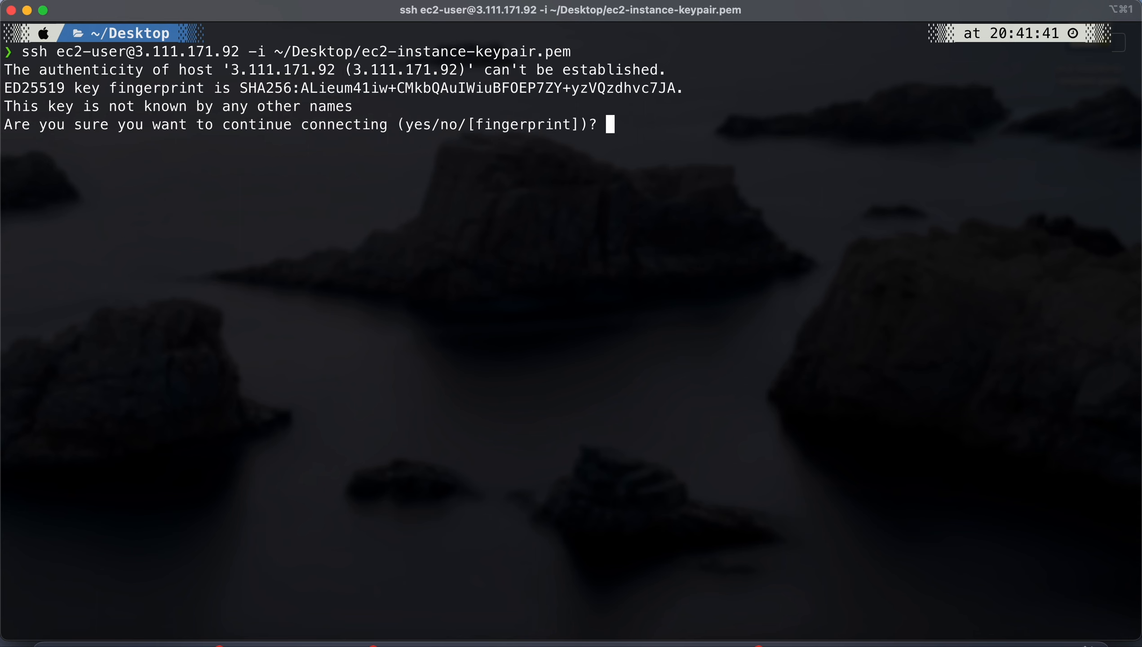
pyautogui.write('yes')
pyautogui.press('Return')
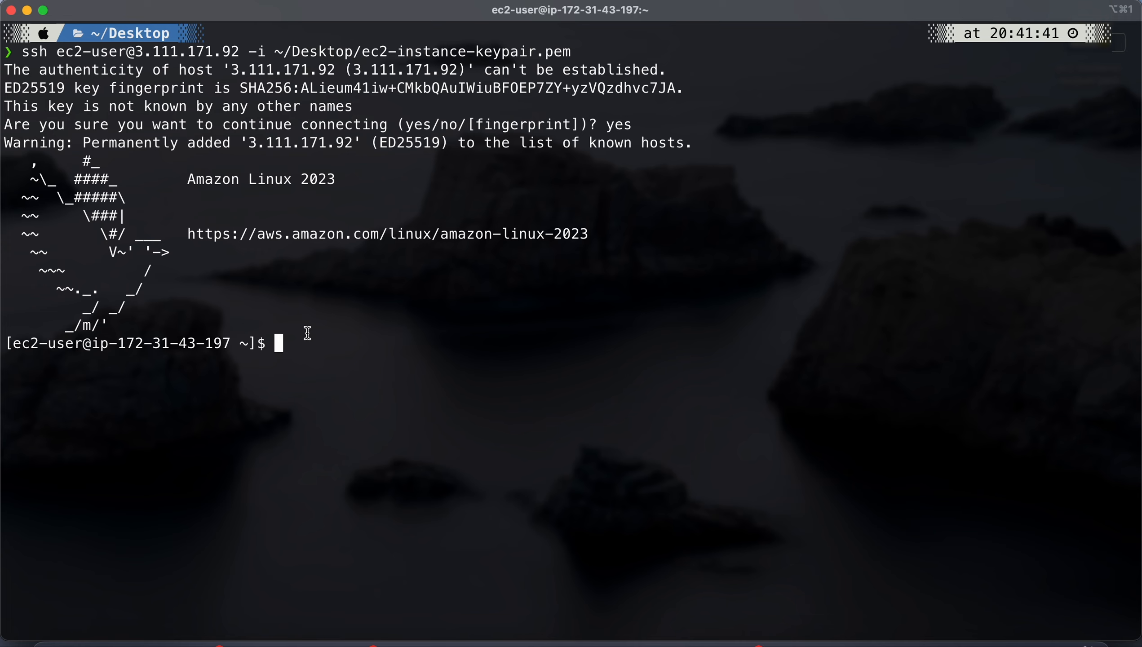
# Step: Exit the SSH session, switch to the browser and open AWS CloudShell in a new tab, dismissing its welcome message
pyautogui.write('exit')
pyautogui.press('Return')
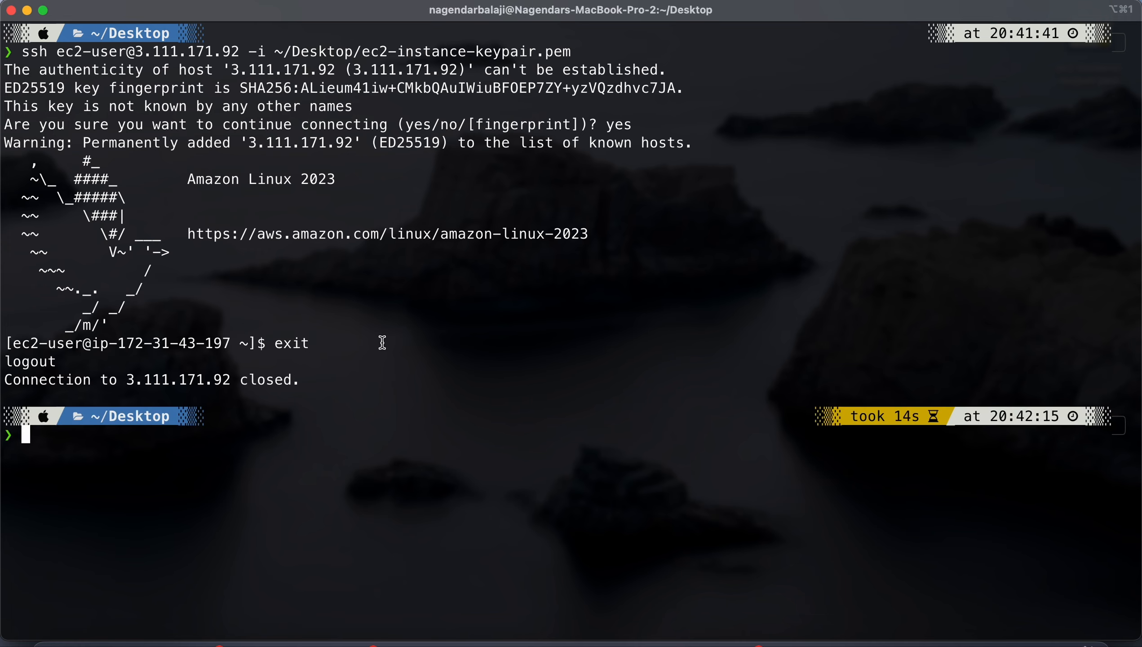
pyautogui.hotkey('ctrl', 'Left')
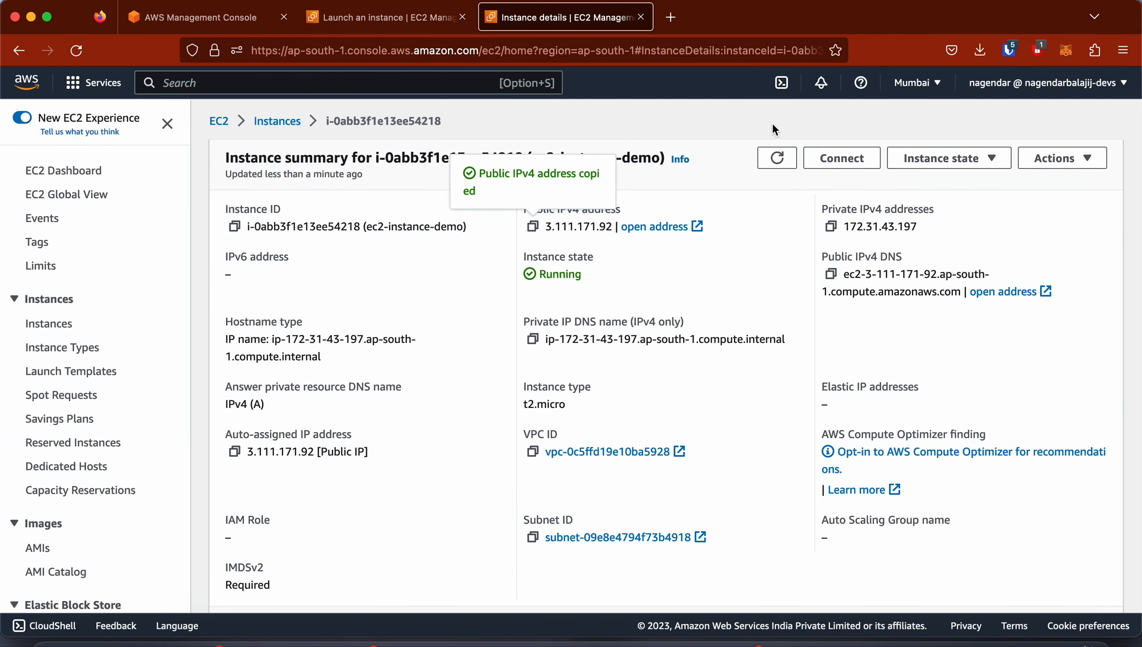
pyautogui.rightClick(781, 83)
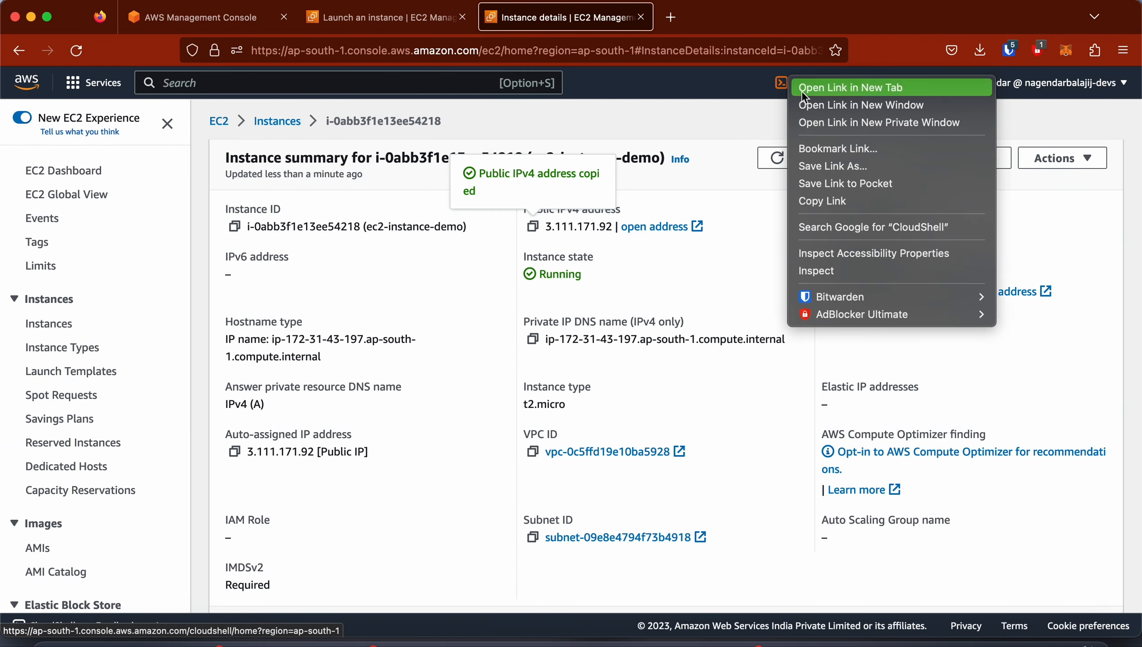
pyautogui.click(801, 88)
pyautogui.click(730, 23)
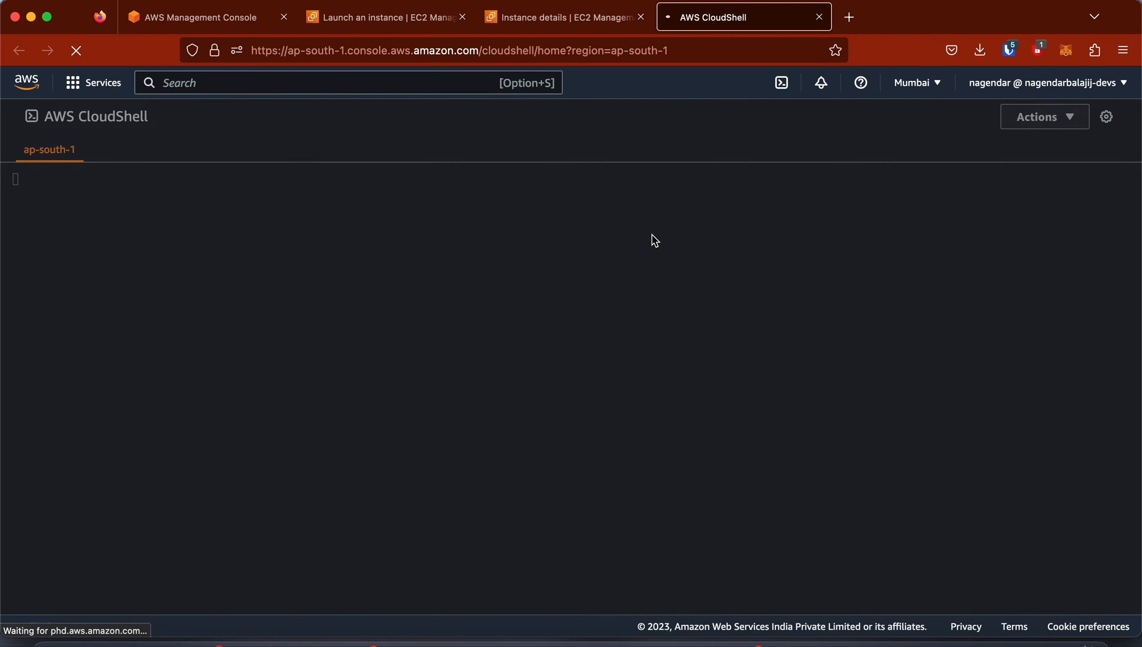
pyautogui.click(873, 198)
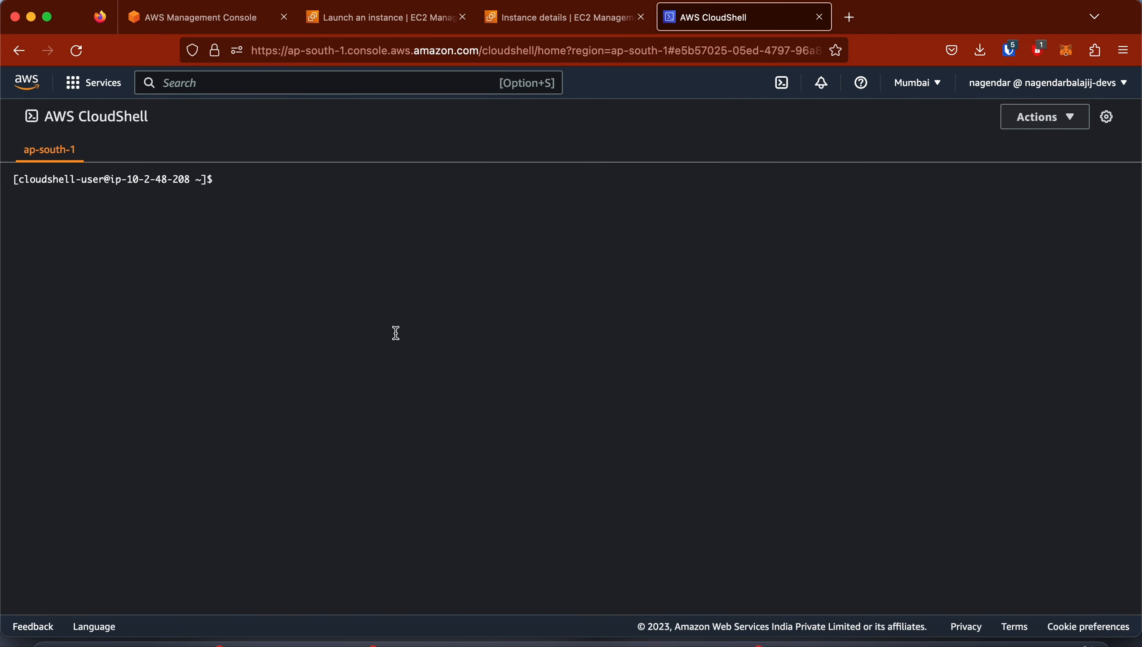
# Step: Upload ec2-instance-keypair.pem from the Desktop folder to the CloudShell home directory
pyautogui.click(1051, 124)
pyautogui.click(1001, 295)
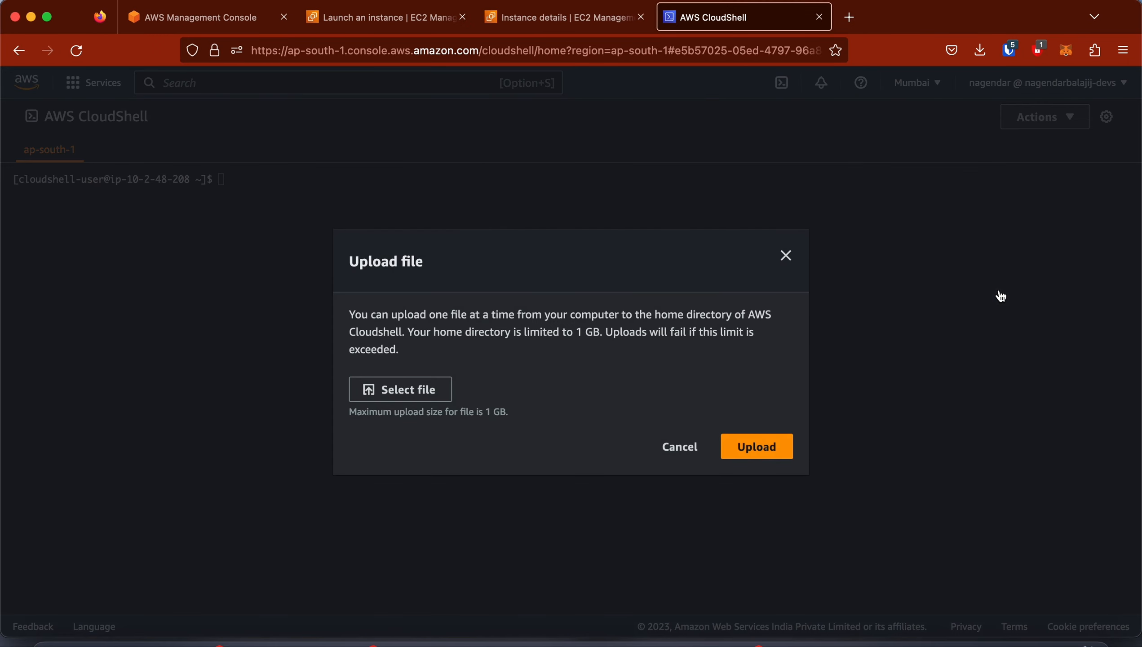
pyautogui.click(400, 386)
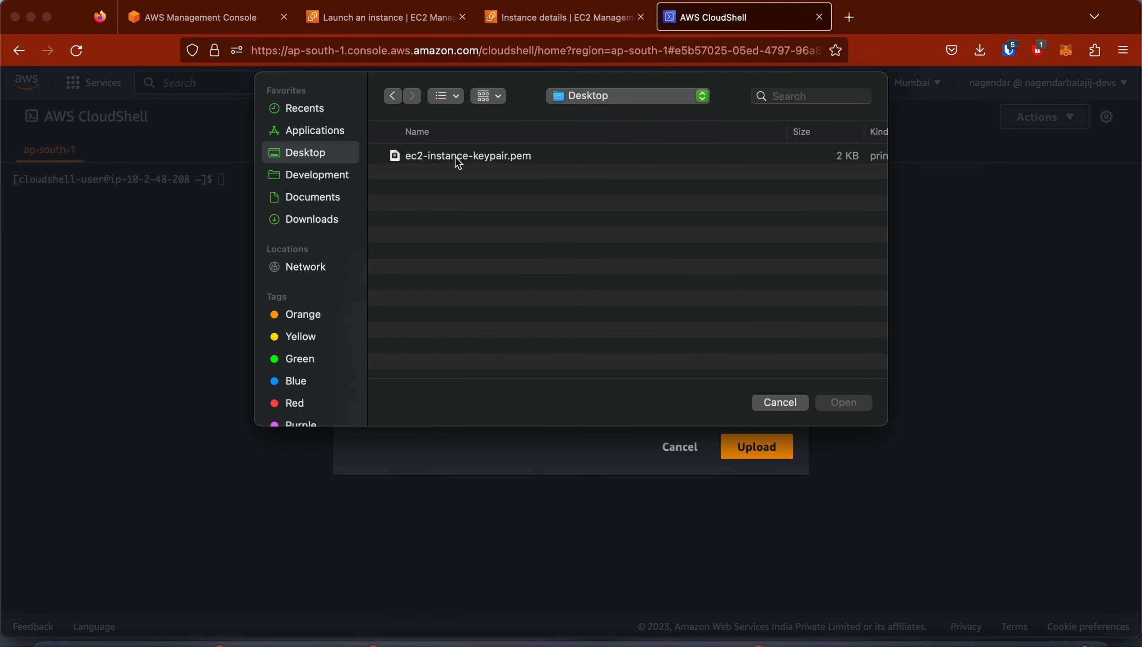
pyautogui.click(458, 157)
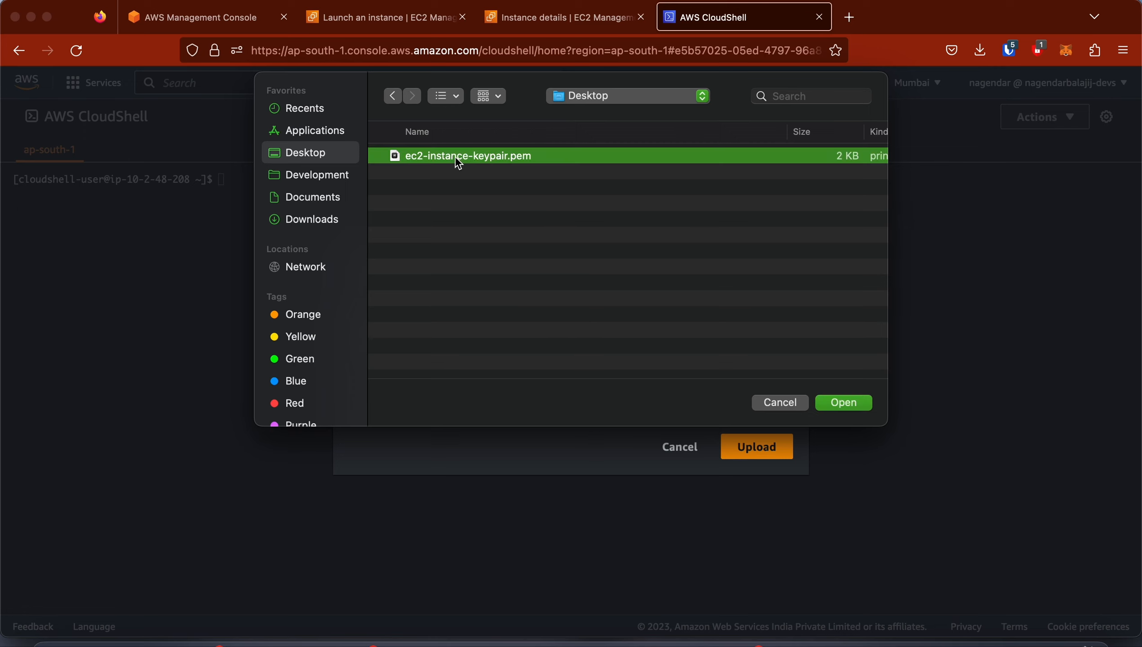
pyautogui.click(846, 403)
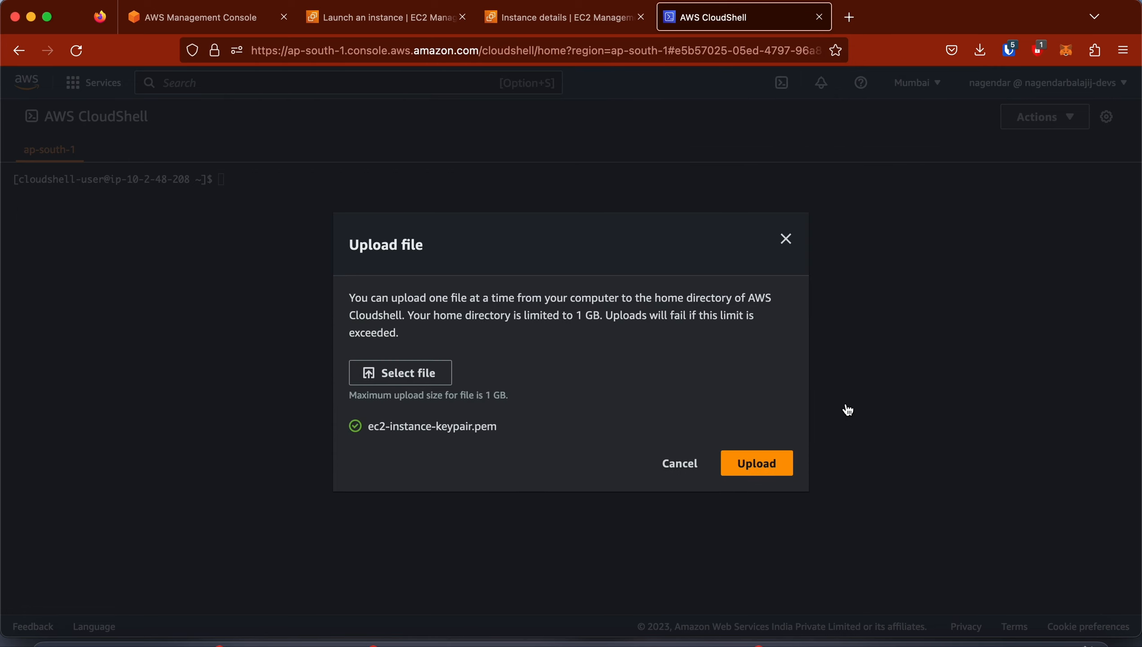
pyautogui.click(773, 464)
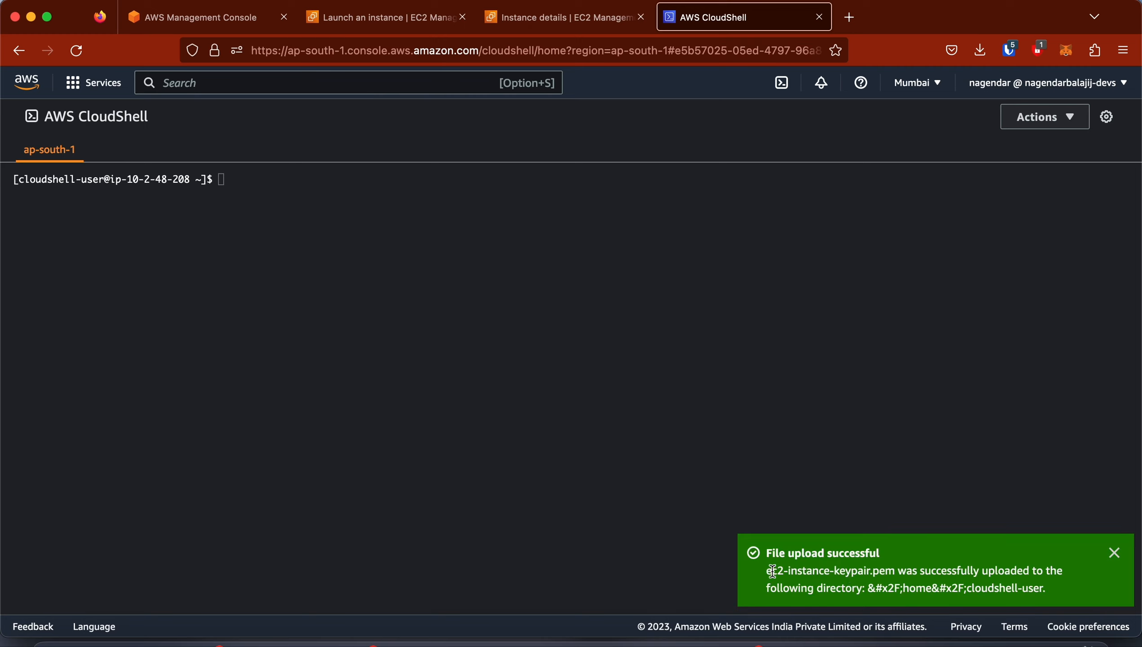
# Step: Copy the uploaded key file's name from the notification and list the CloudShell home directory with ls -la
pyautogui.moveTo(765, 572); pyautogui.dragTo(895, 574)
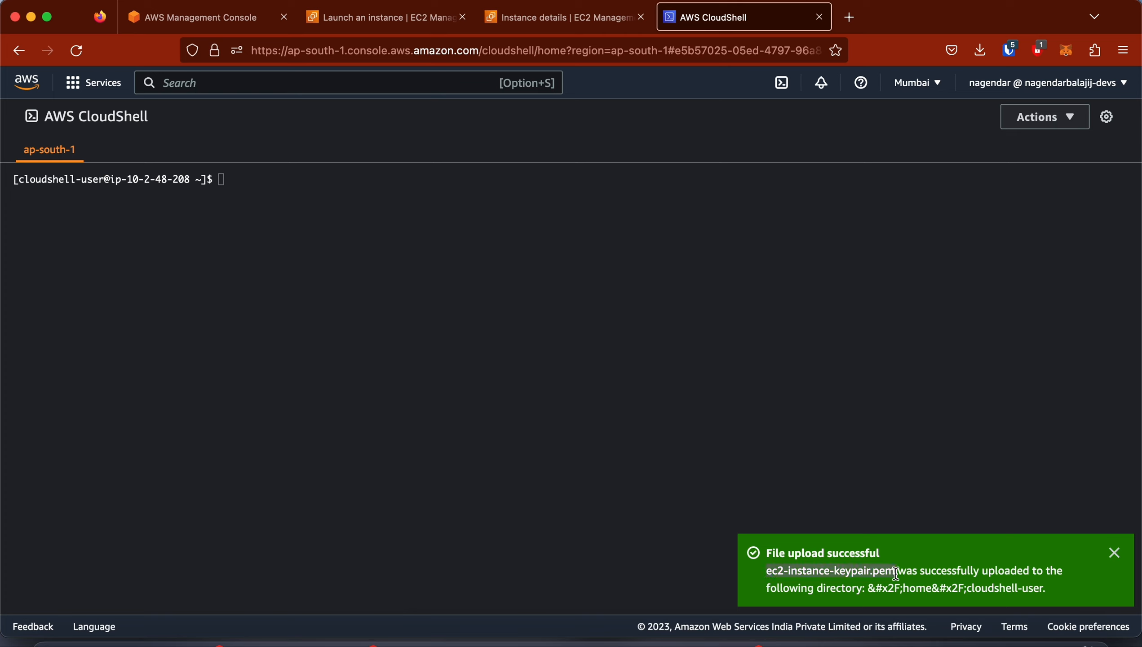
pyautogui.press('super+c')
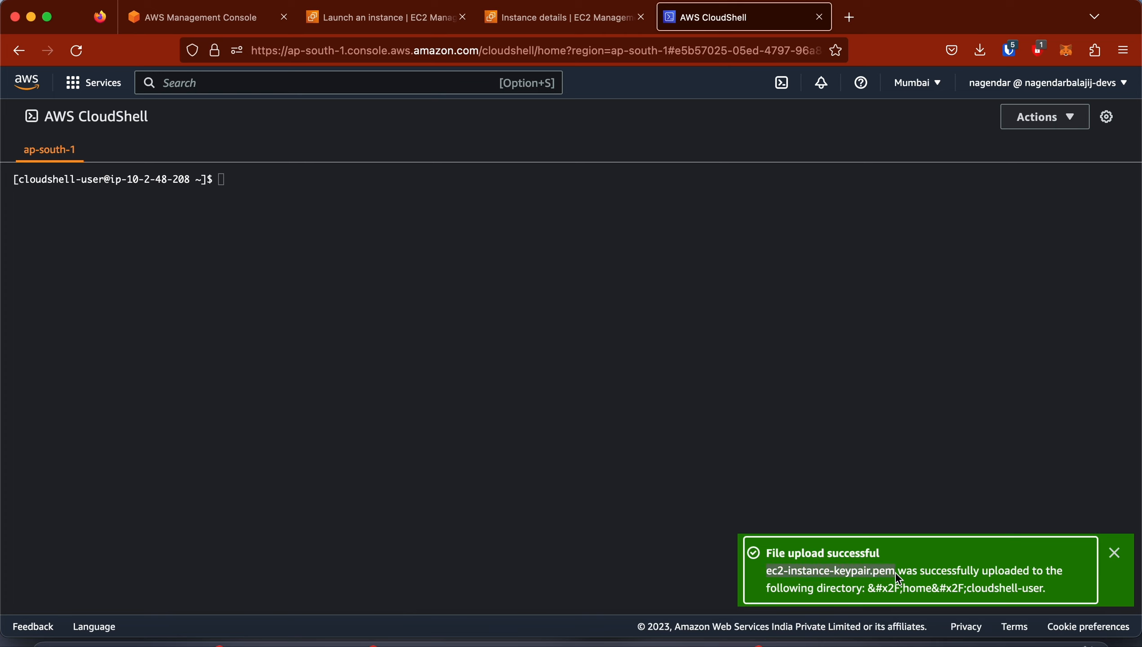
pyautogui.click(589, 330)
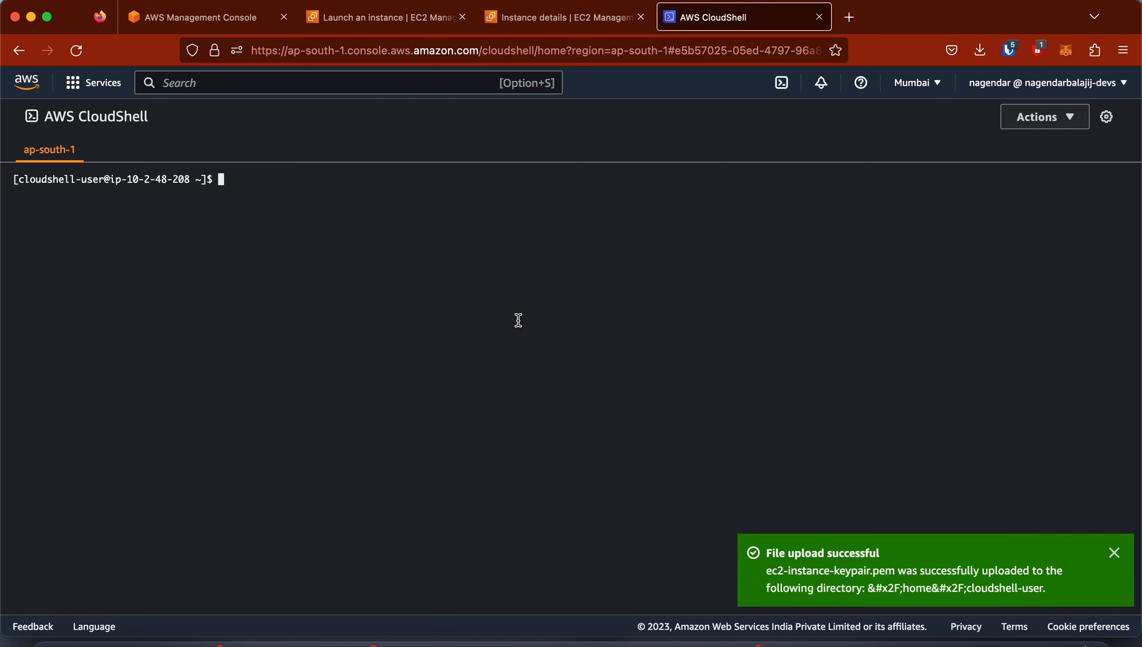
pyautogui.write('ls -la')
pyautogui.press('Return')
# Step: Restrict the key file with chmod 600 ec2-instance-keypair.pem and check its permissions with ls -la
pyautogui.write('chmo')
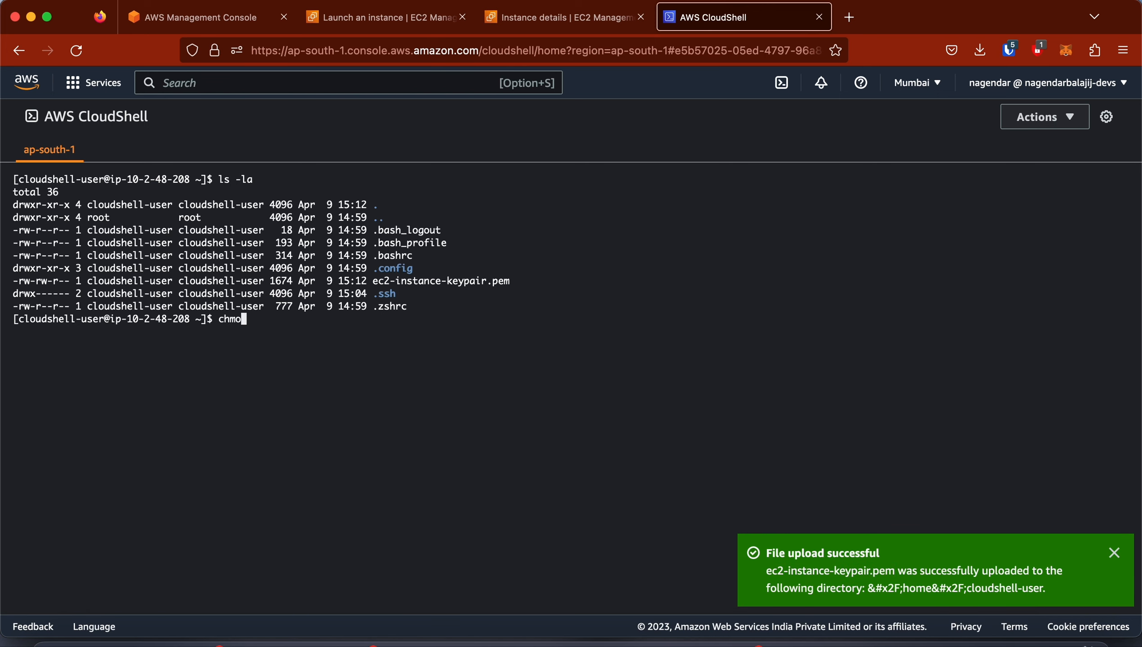
pyautogui.write('d 600 ec2-instance-keypair.pem')
pyautogui.press('Return')
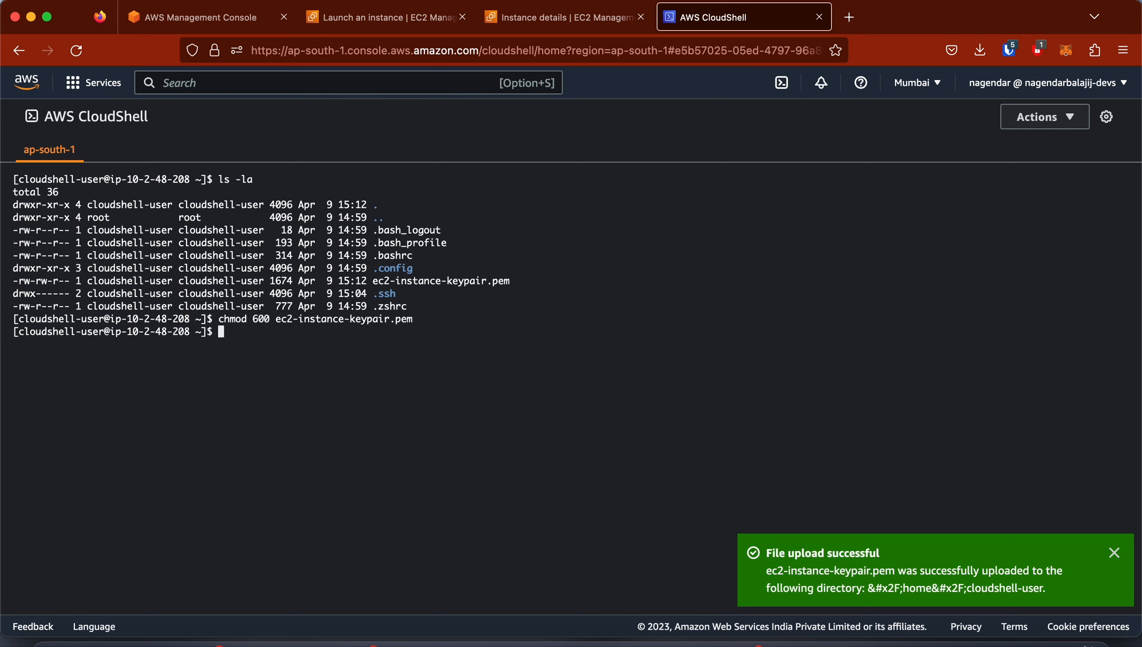
pyautogui.write('ls -la')
pyautogui.press('Return')
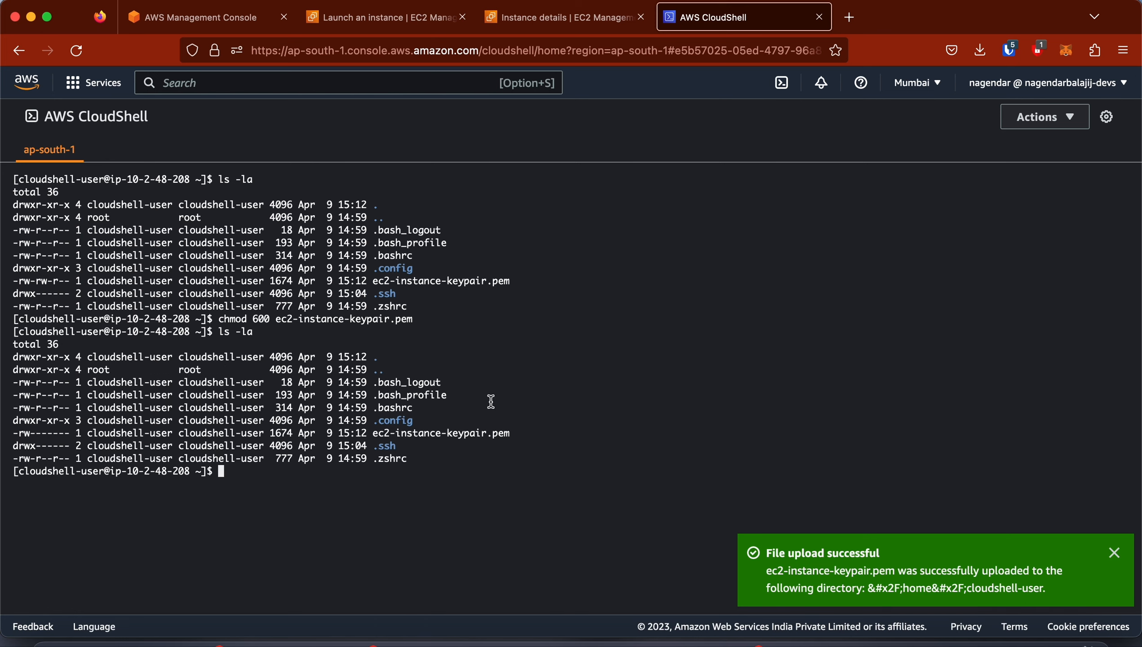
pyautogui.doubleClick(58, 433)
# Step: Clear the CloudShell terminal and begin an ssh command with ec2-user@ followed by the key file name ec2-instance-keypair.pem
pyautogui.click(320, 475)
pyautogui.write('clear')
pyautogui.press('Return')
pyautogui.write('ssh e')
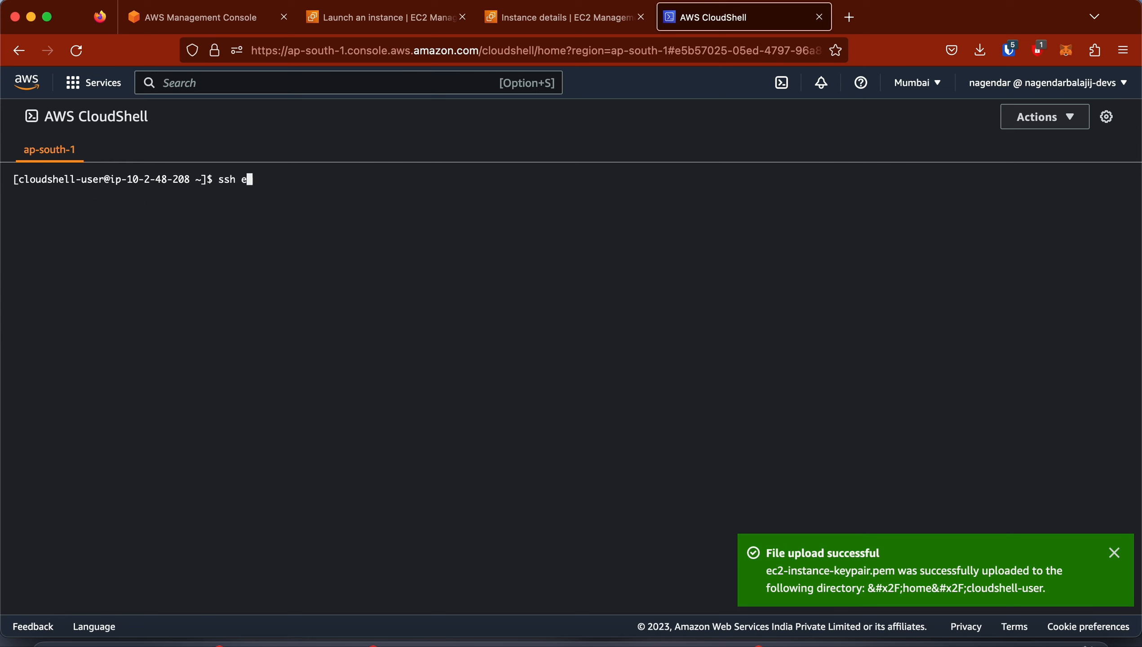
pyautogui.write('c2-user@ec2-instance-keypair.pem')
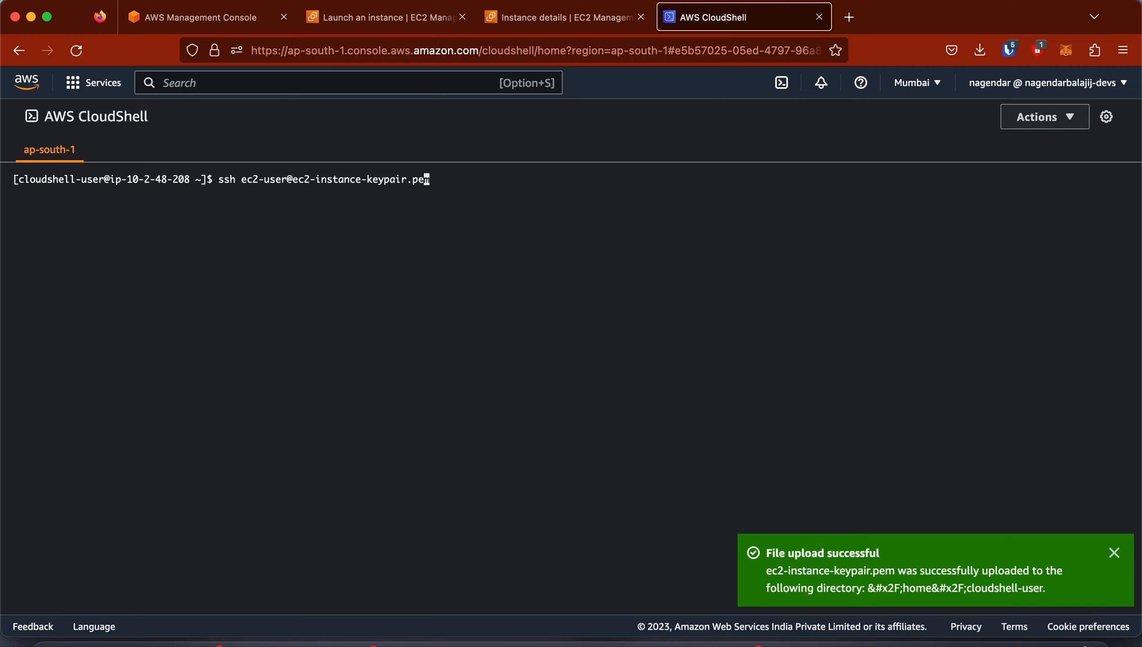
# Step: Insert the instance's public IPv4 address and -i before the key file name, run the ssh command and accept the host with yes
pyautogui.press('Left')
pyautogui.press('Left')
pyautogui.press('Left')
pyautogui.press('Left')
pyautogui.press('Left')
pyautogui.press('Left')
pyautogui.press('Left')
pyautogui.press('Left')
pyautogui.press('Left')
pyautogui.press('Left')
pyautogui.press('Left')
pyautogui.press('Left')
pyautogui.press('Left')
pyautogui.press('Left')
pyautogui.press('Left')
pyautogui.press('Left')
pyautogui.press('Left')
pyautogui.press('Left')
pyautogui.press('Left')
pyautogui.press('Left')
pyautogui.press('Left')
pyautogui.press('Left')
pyautogui.press('Left')
pyautogui.press('Left')
pyautogui.click(555, 23)
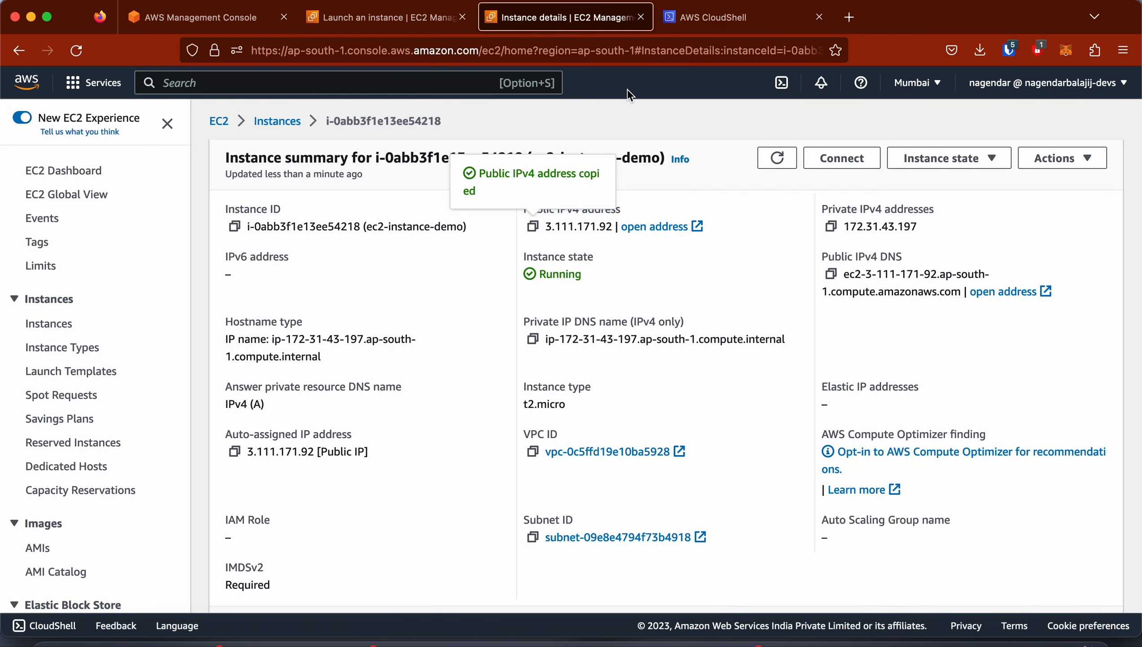
pyautogui.click(724, 17)
pyautogui.press('super+v')
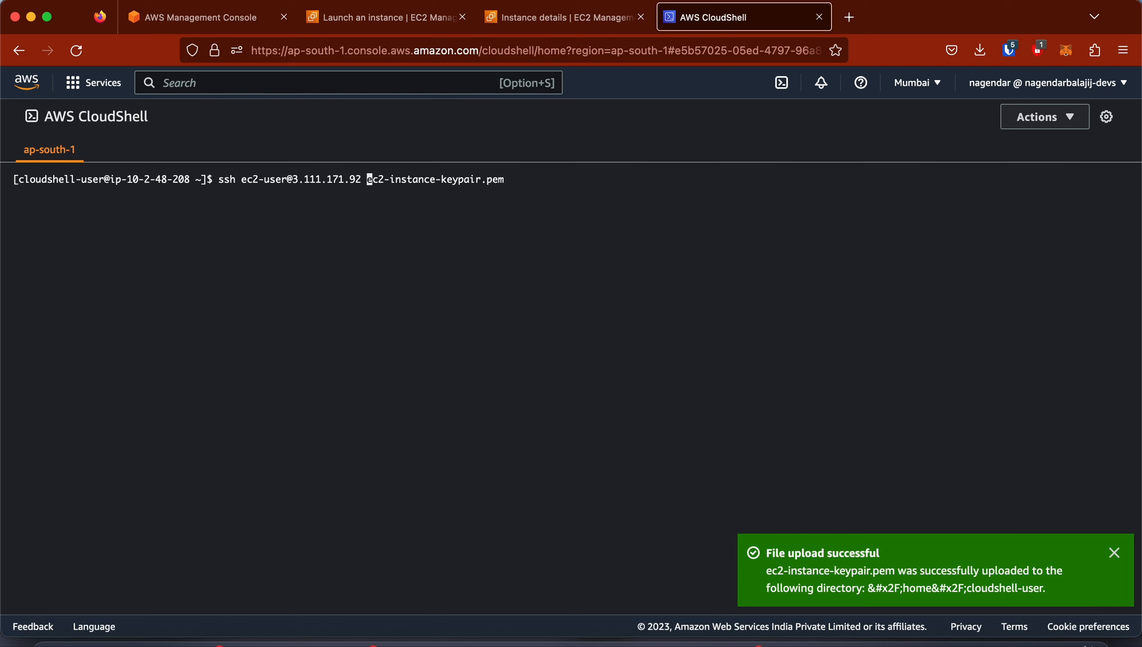
pyautogui.write('-i')
pyautogui.press('Return')
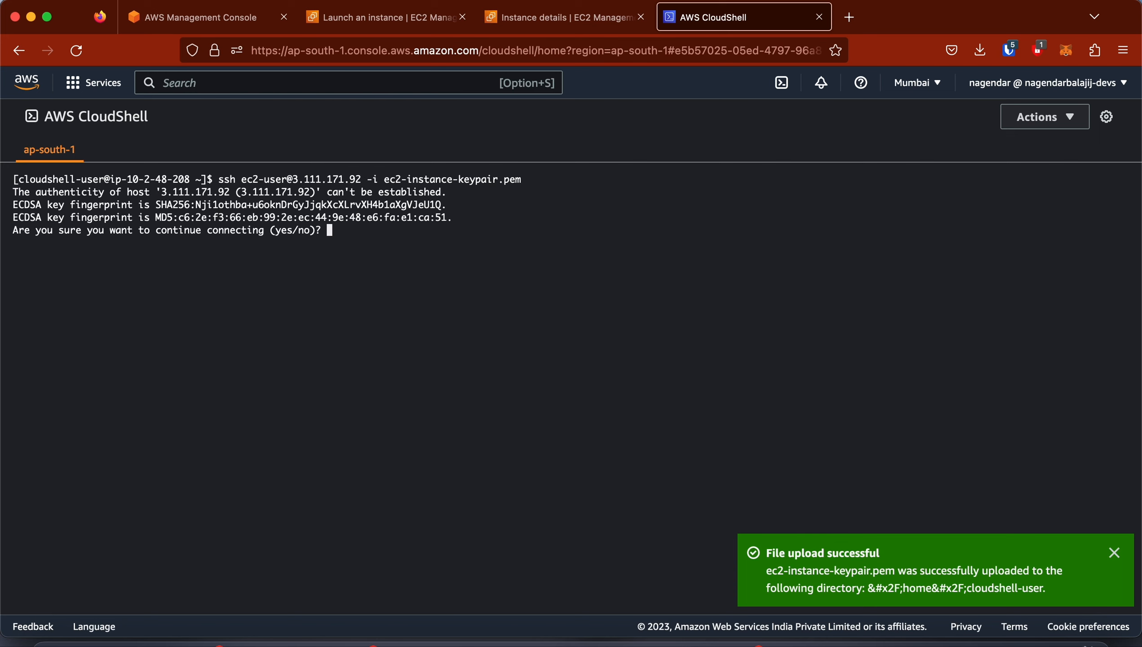
pyautogui.write('yes')
pyautogui.press('Return')
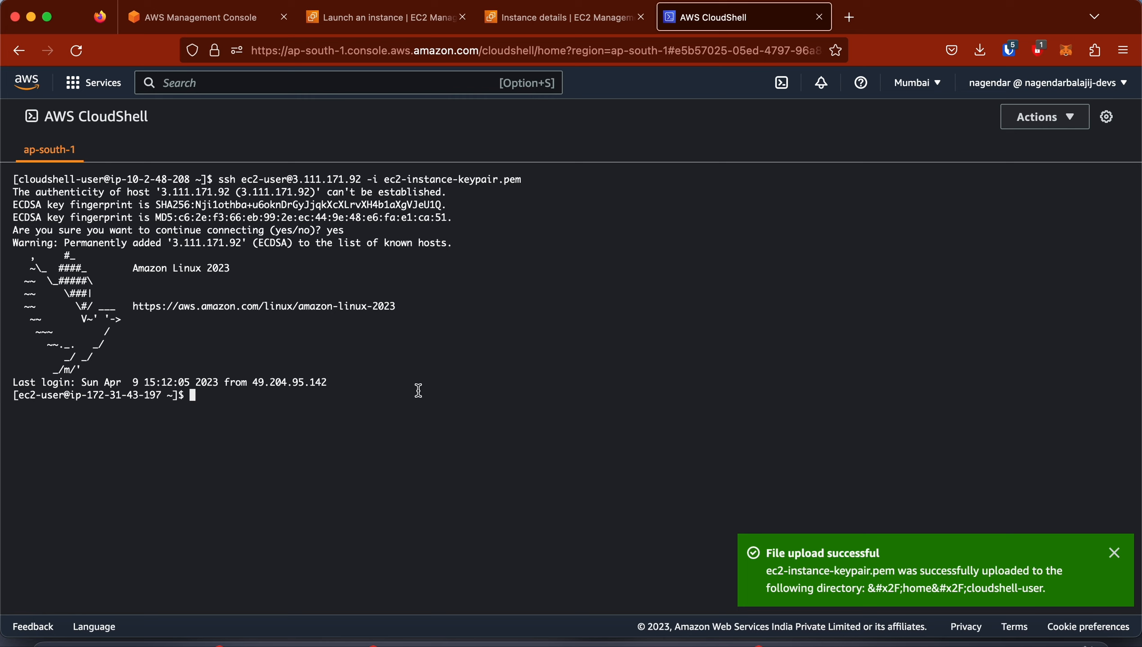
# Step: Dismiss the upload notification, exit the SSH session and clear the CloudShell terminal
pyautogui.click(1116, 555)
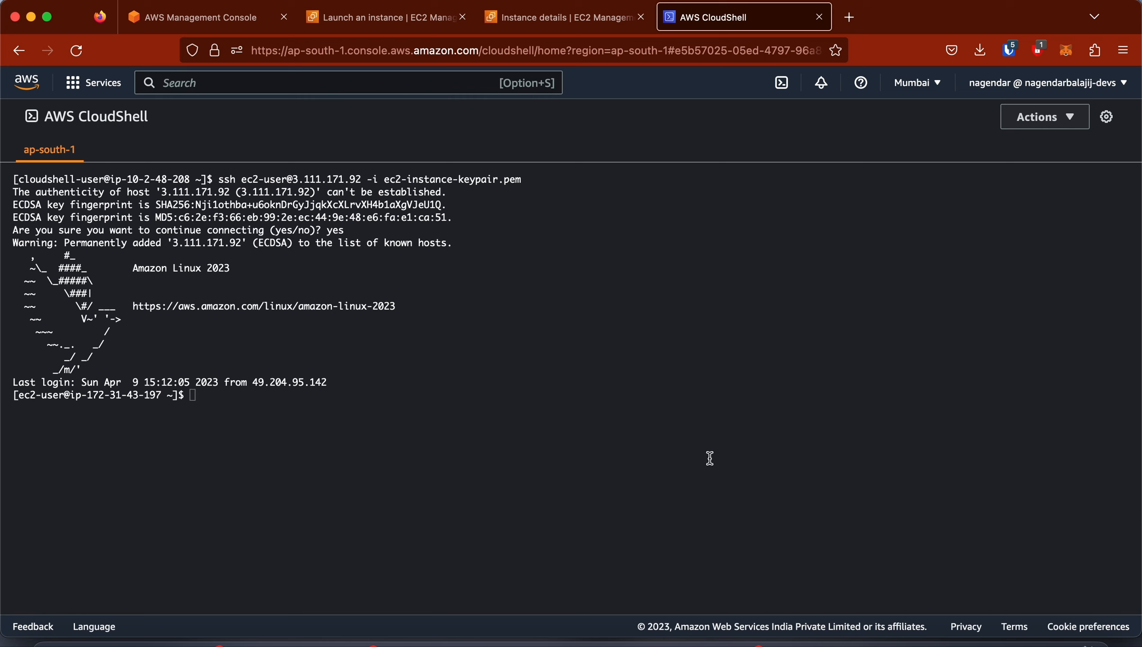
pyautogui.write('exit')
pyautogui.press('Return')
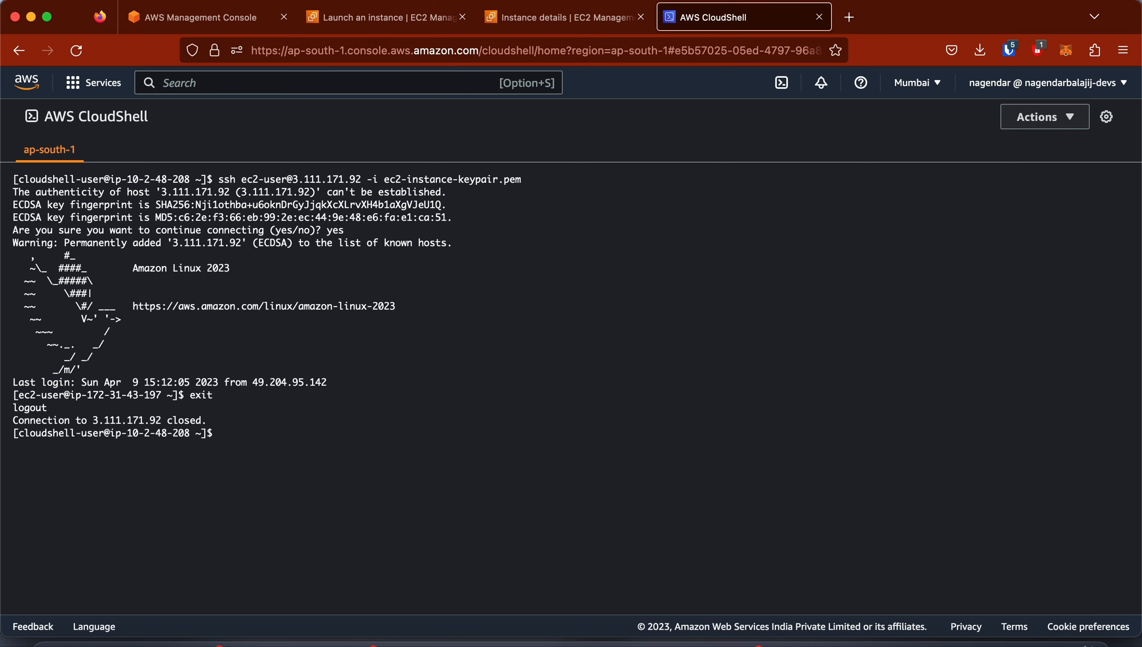
pyautogui.write('clear')
pyautogui.press('Return')
# Step: Switch to the local terminal, clear its output and return to the browser
pyautogui.hotkey('ctrl', 'Right')
pyautogui.click(498, 424)
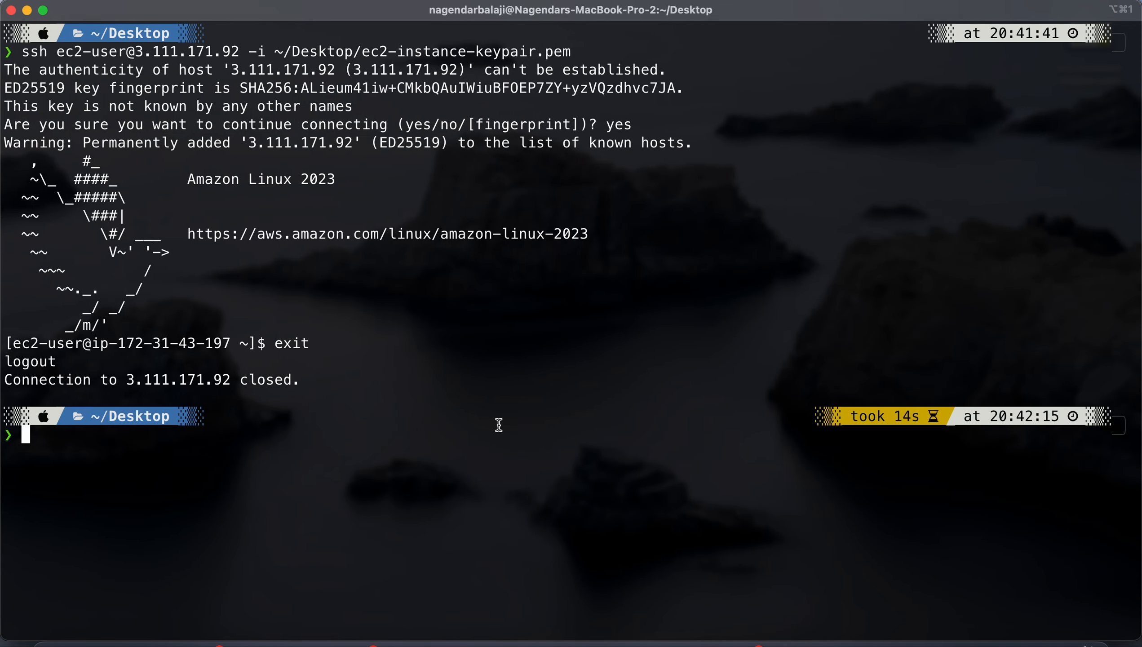
pyautogui.write('clear')
pyautogui.press('Return')
pyautogui.hotkey('ctrl', 'Left')
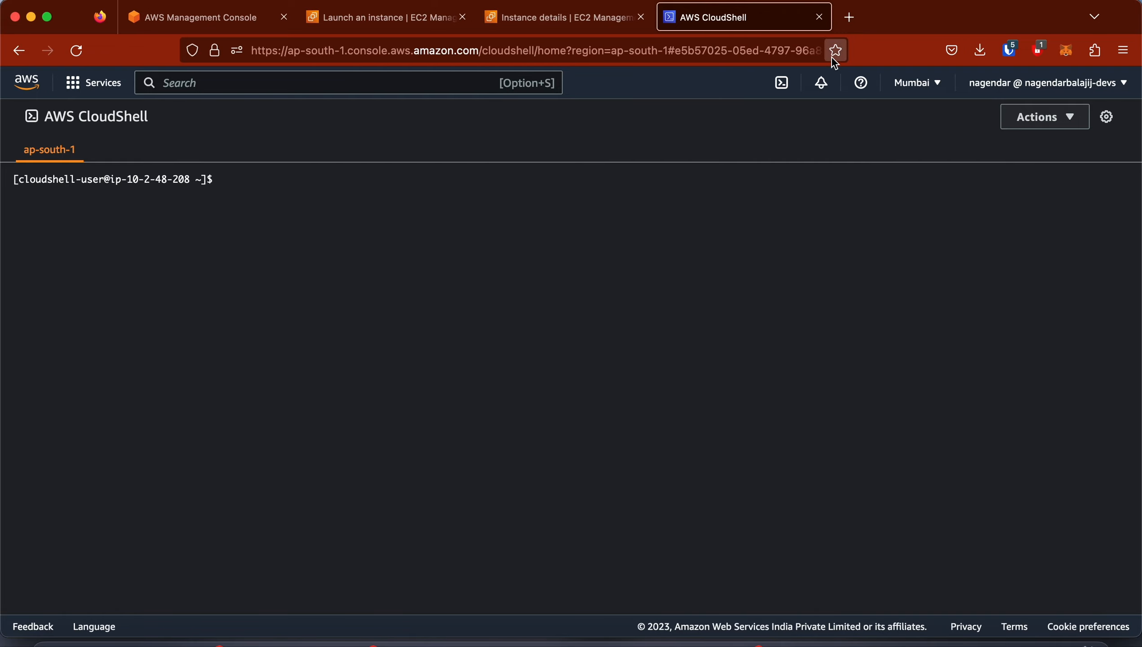
# Step: Search the web for "whats my ip" in a new tab and highlight the public IPv4 address on whatismyipaddress.com
pyautogui.press('super+t')
pyautogui.write('whats my')
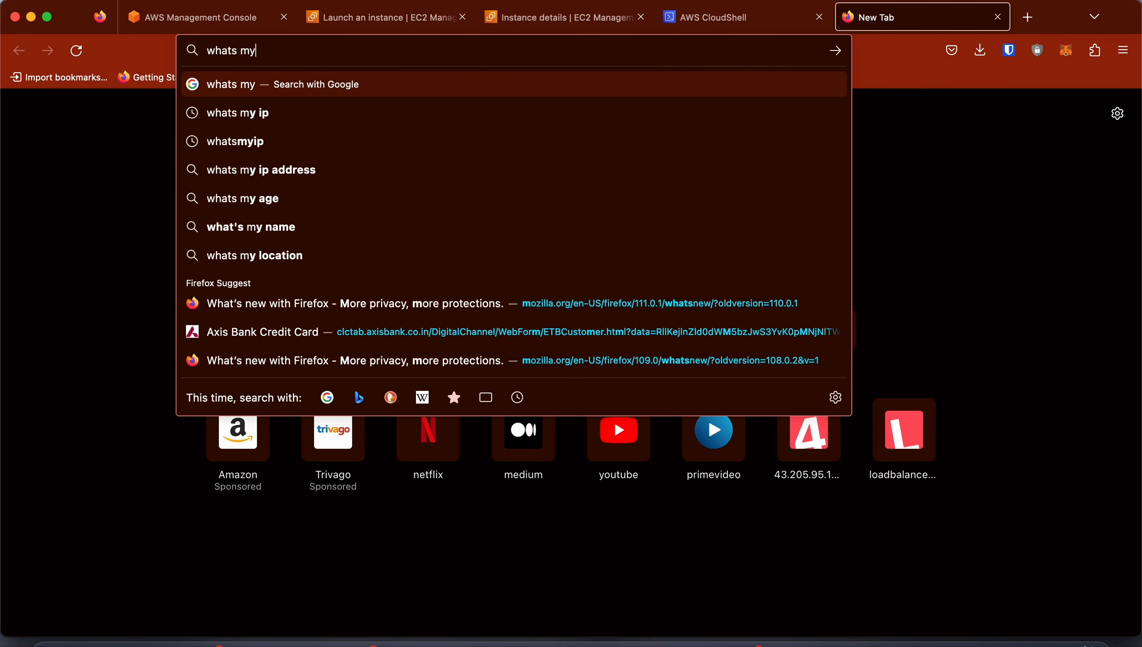
pyautogui.write(' ip')
pyautogui.press('Return')
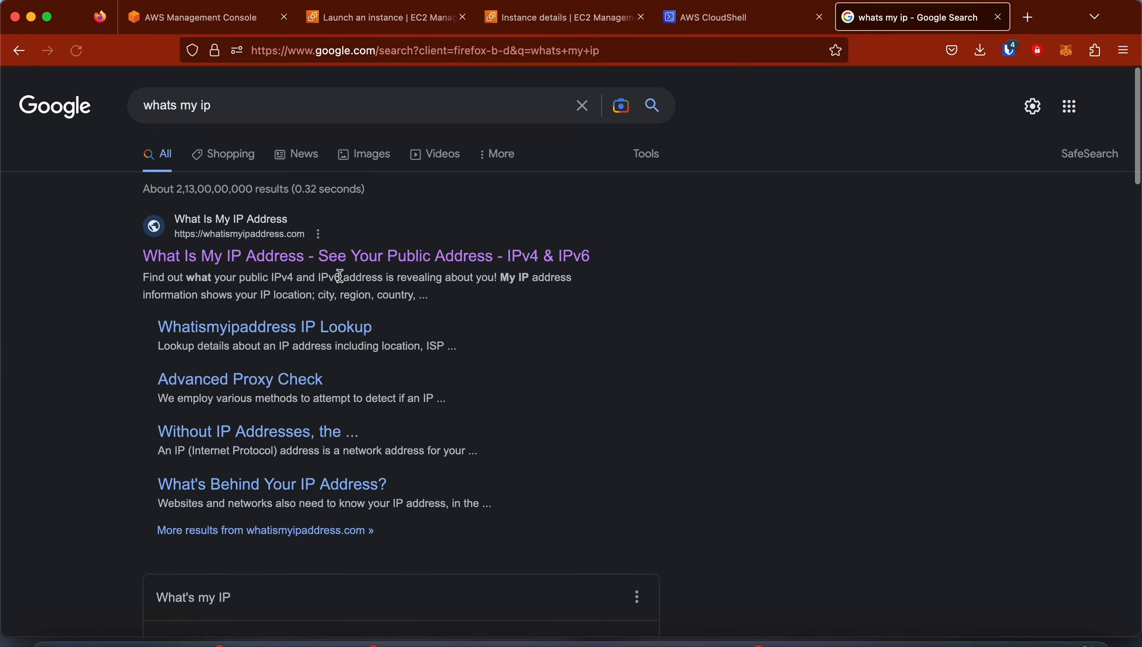
pyautogui.click(364, 257)
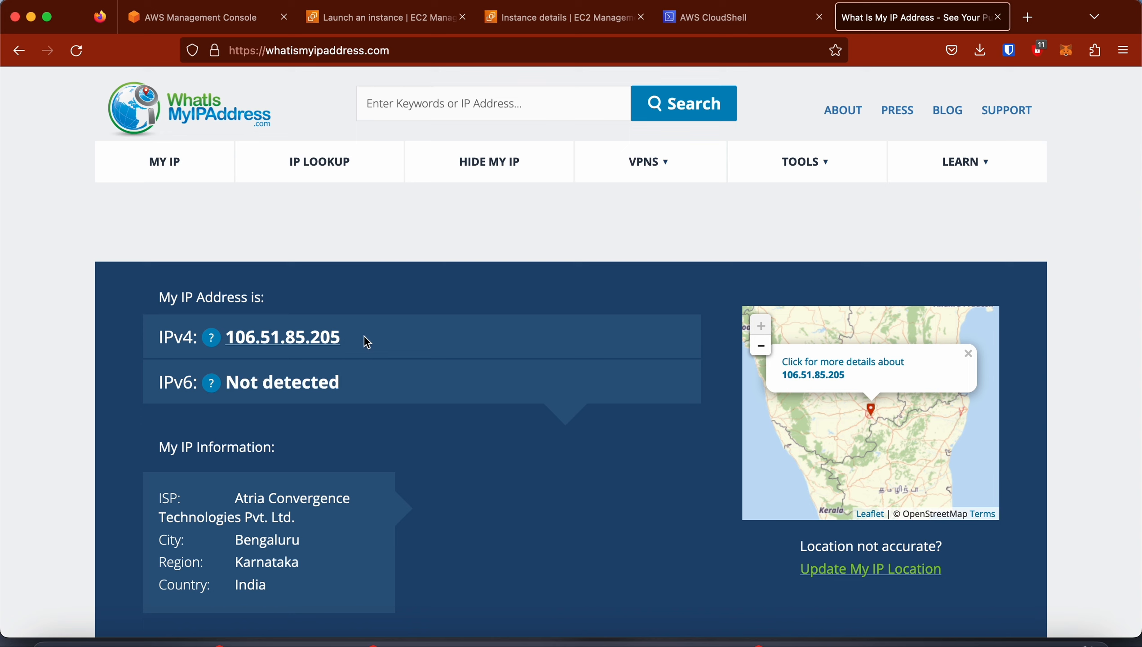
pyautogui.moveTo(365, 338); pyautogui.dragTo(229, 342)
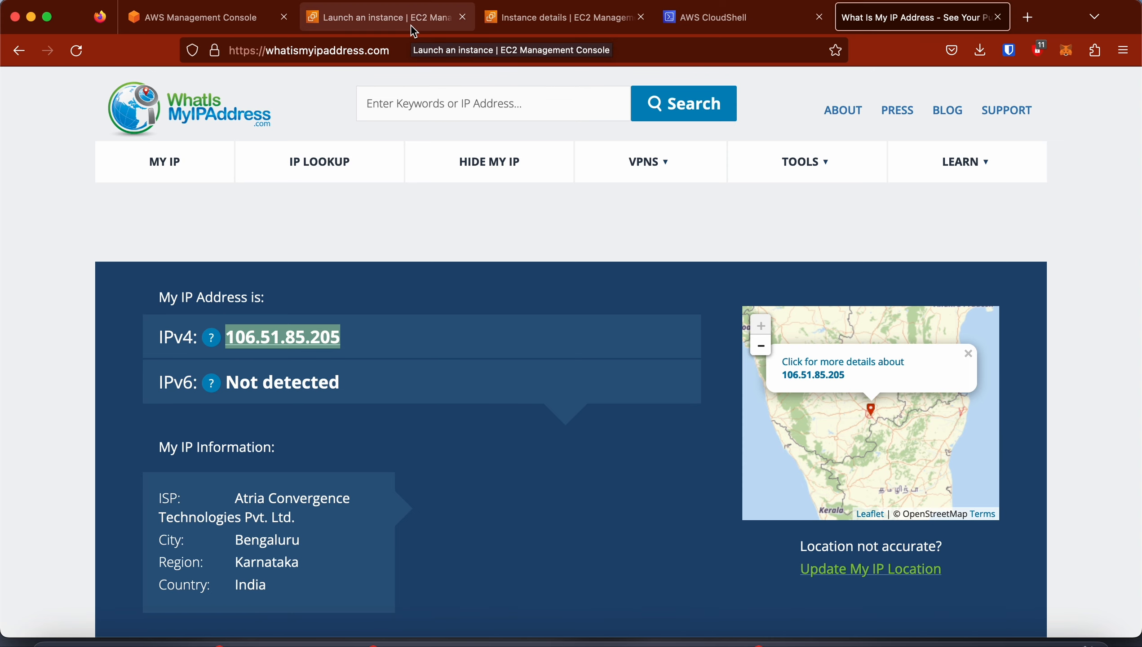
# Step: Open the launch-wizard-5 security group from the instance's security details and start editing its inbound rules
pyautogui.click(502, 18)
pyautogui.scroll(-3, 396, 481)
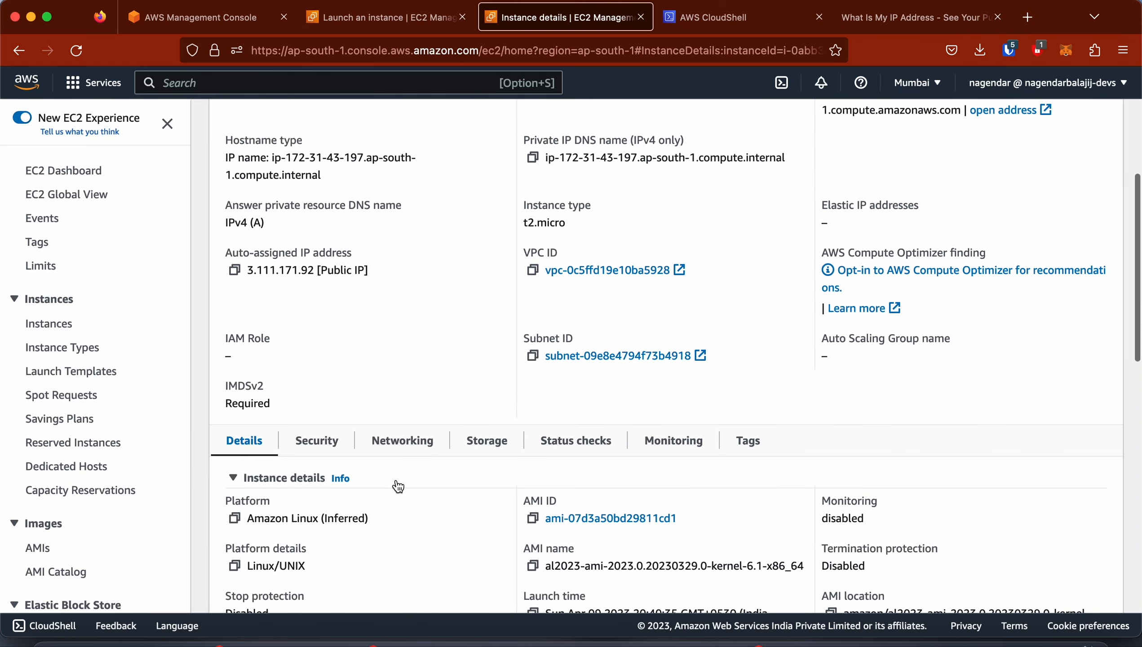
pyautogui.scroll(-3, 397, 484)
pyautogui.click(323, 317)
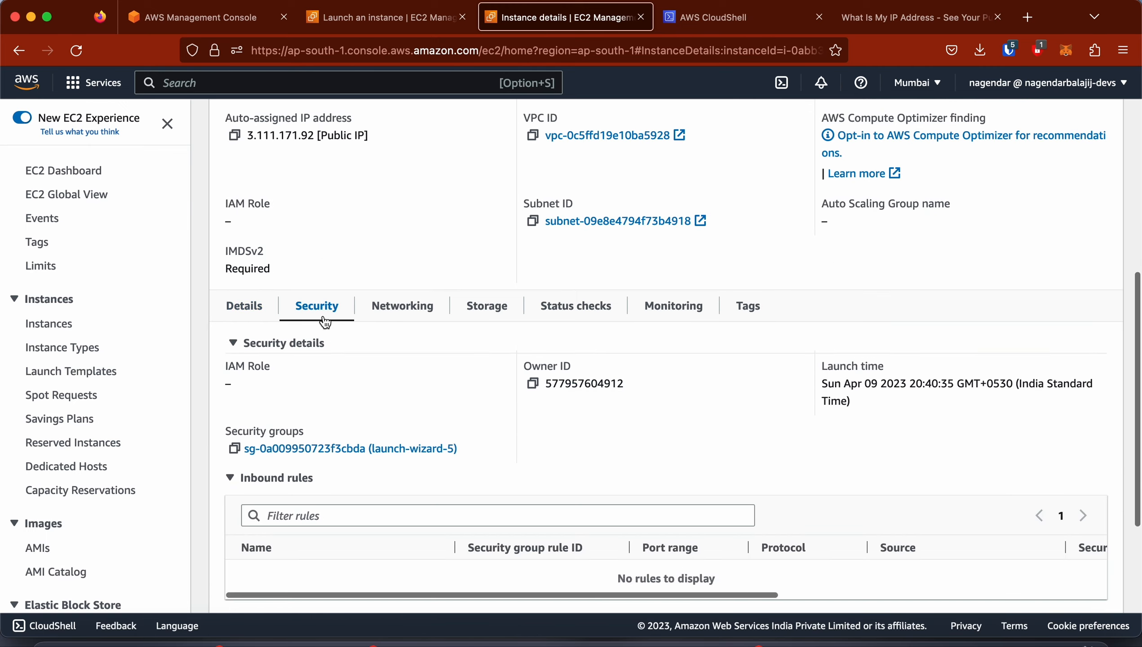
pyautogui.click(300, 449)
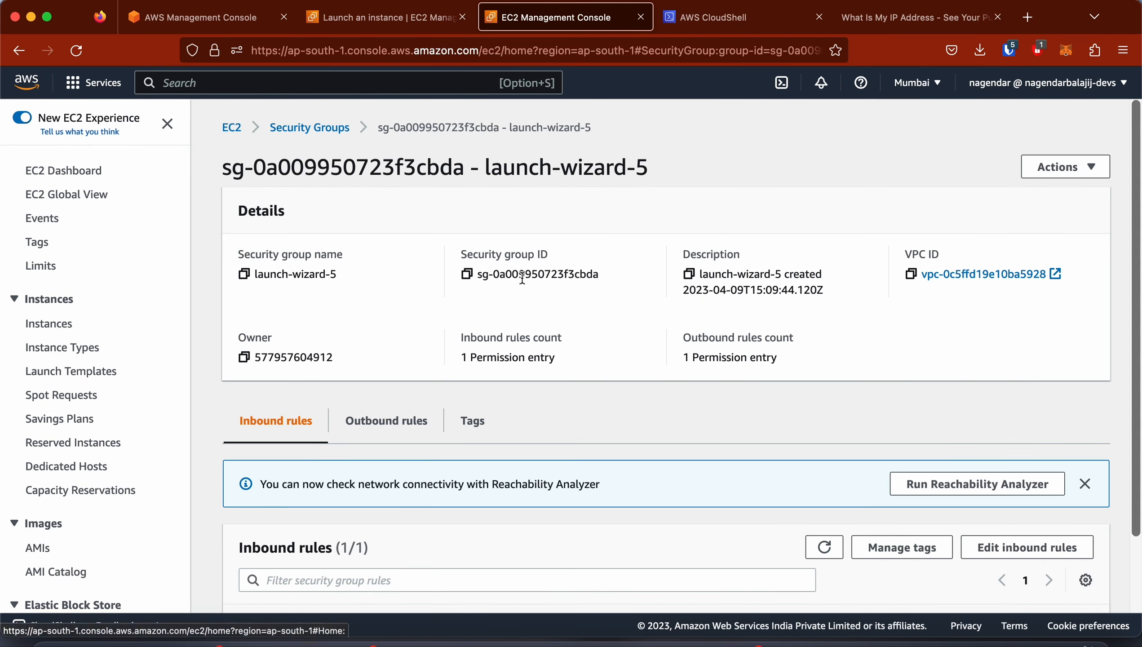
pyautogui.scroll(-2, 523, 279)
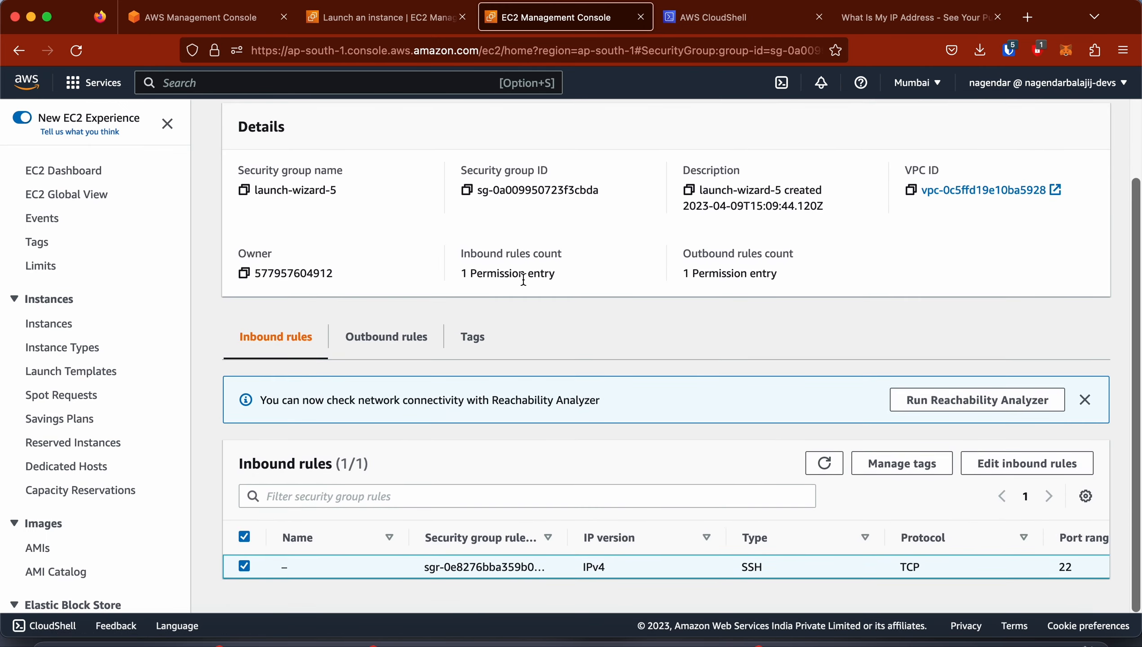
pyautogui.click(982, 470)
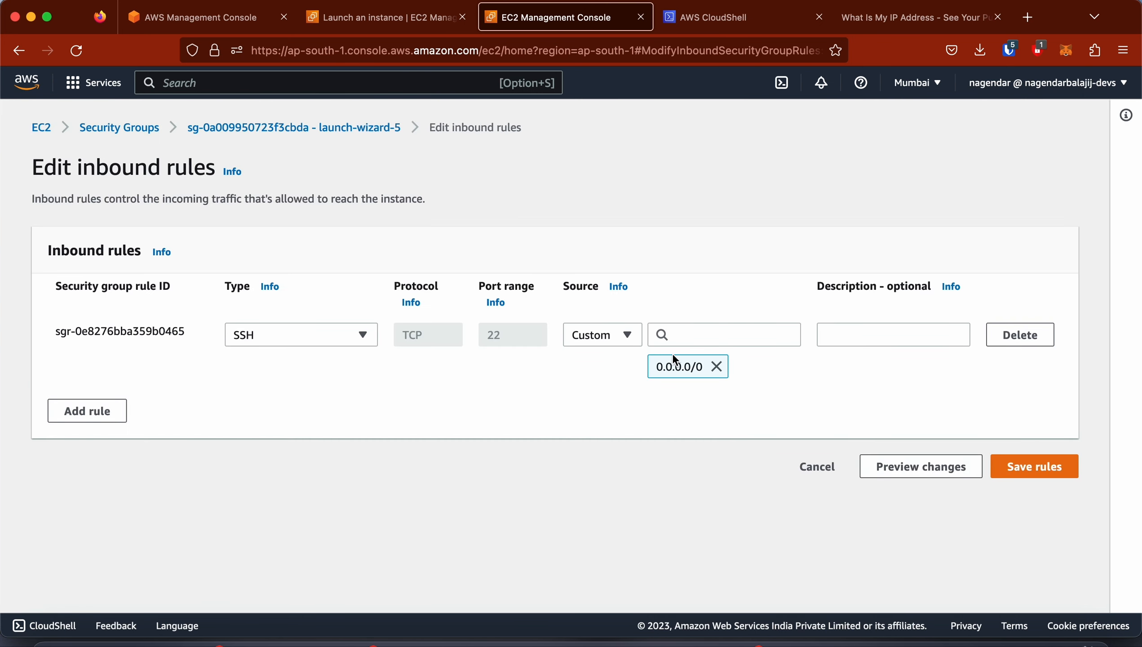
# Step: Replace the SSH rule's source 0.0.0.0/0 with My IP and save the inbound rules
pyautogui.click(717, 366)
pyautogui.click(623, 334)
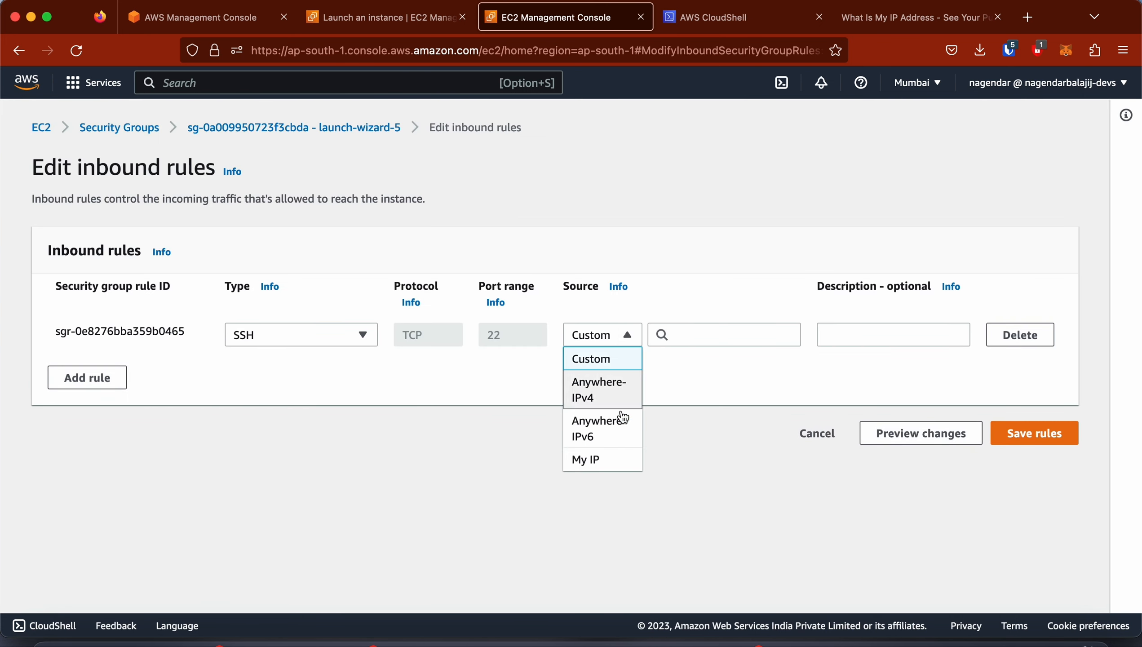
pyautogui.click(623, 462)
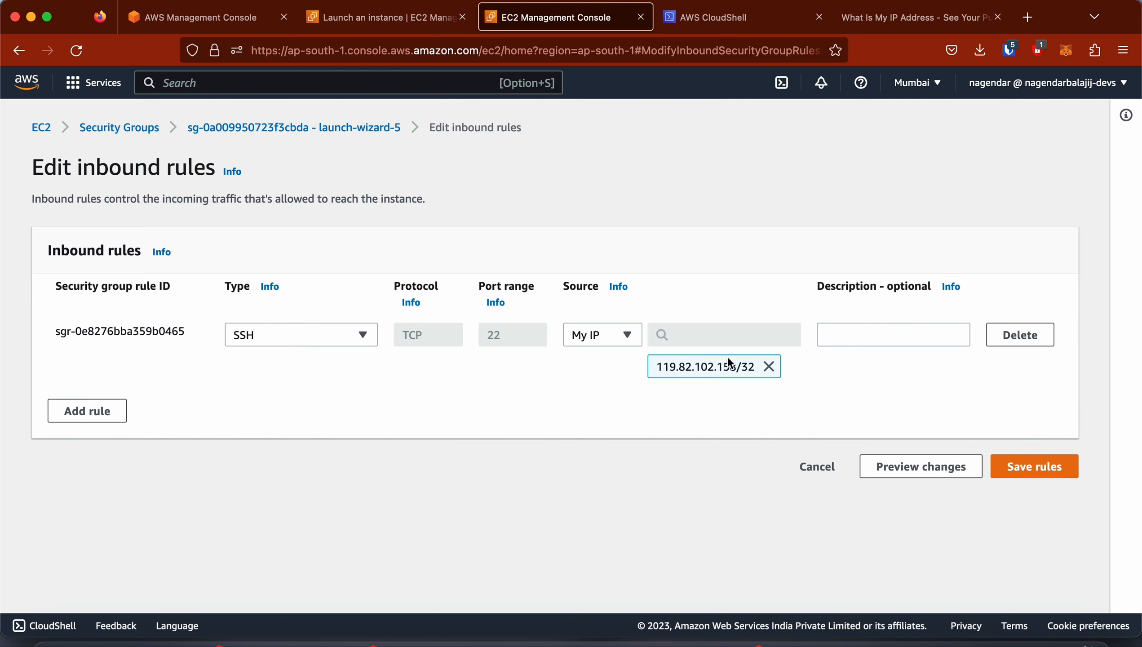
pyautogui.click(1046, 466)
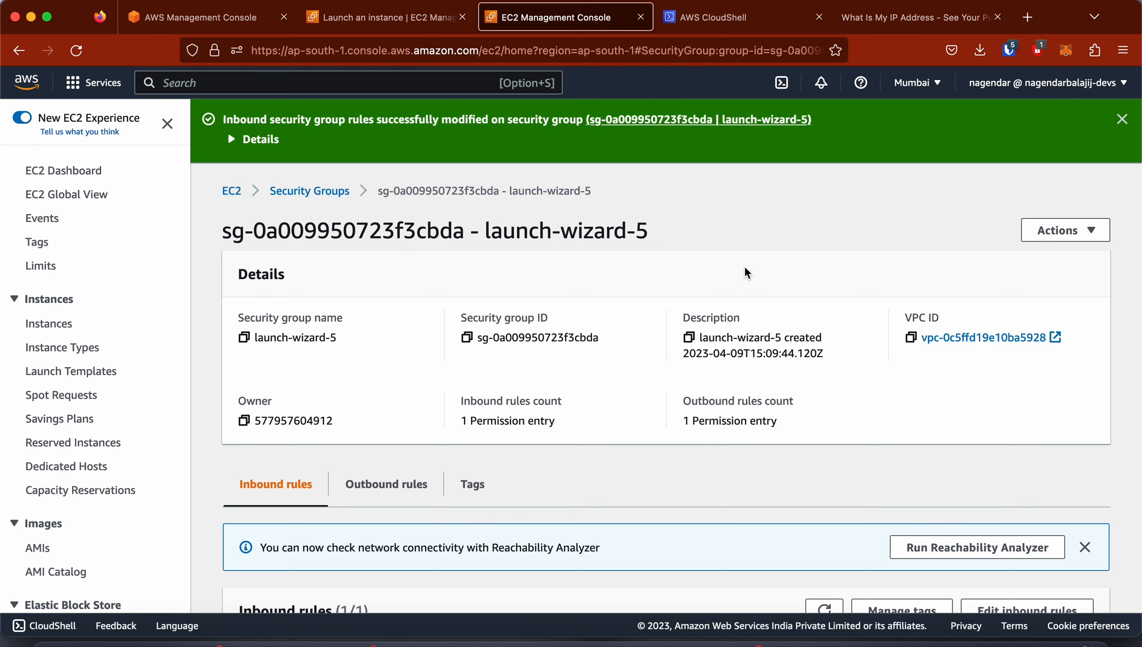
# Step: Switch to the local terminal and rerun the earlier ssh command for ec2-user with ~/Desktop/ec2-instance-keypair.pem
pyautogui.hotkey('ctrl', 'Right')
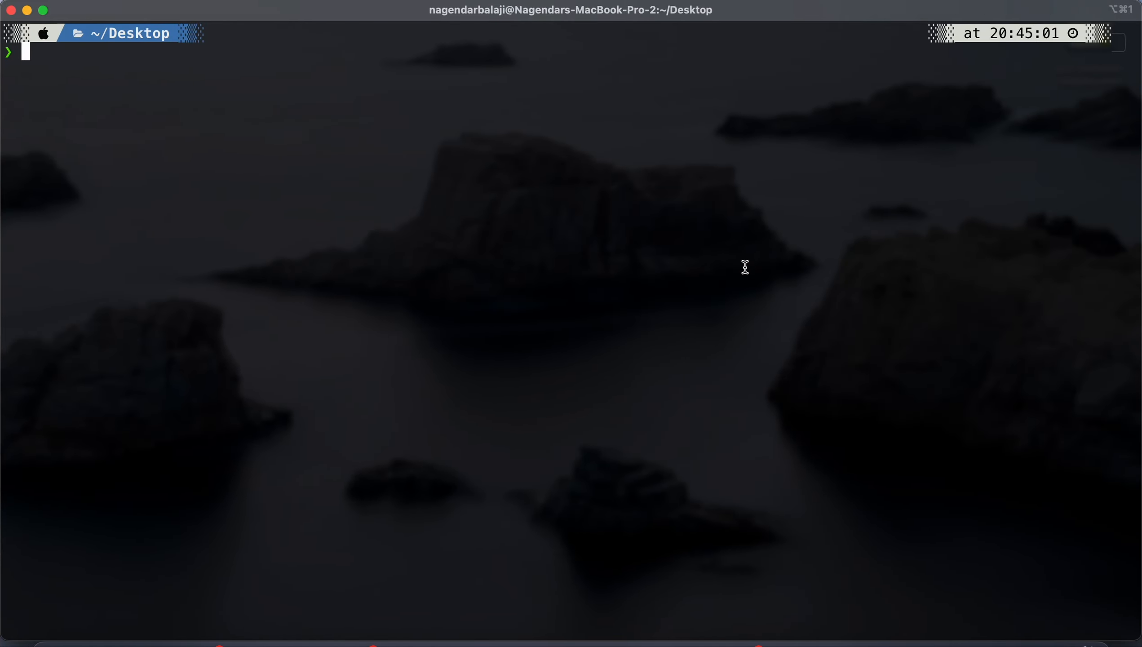
pyautogui.press('Up')
pyautogui.press('Up')
pyautogui.press('Return')
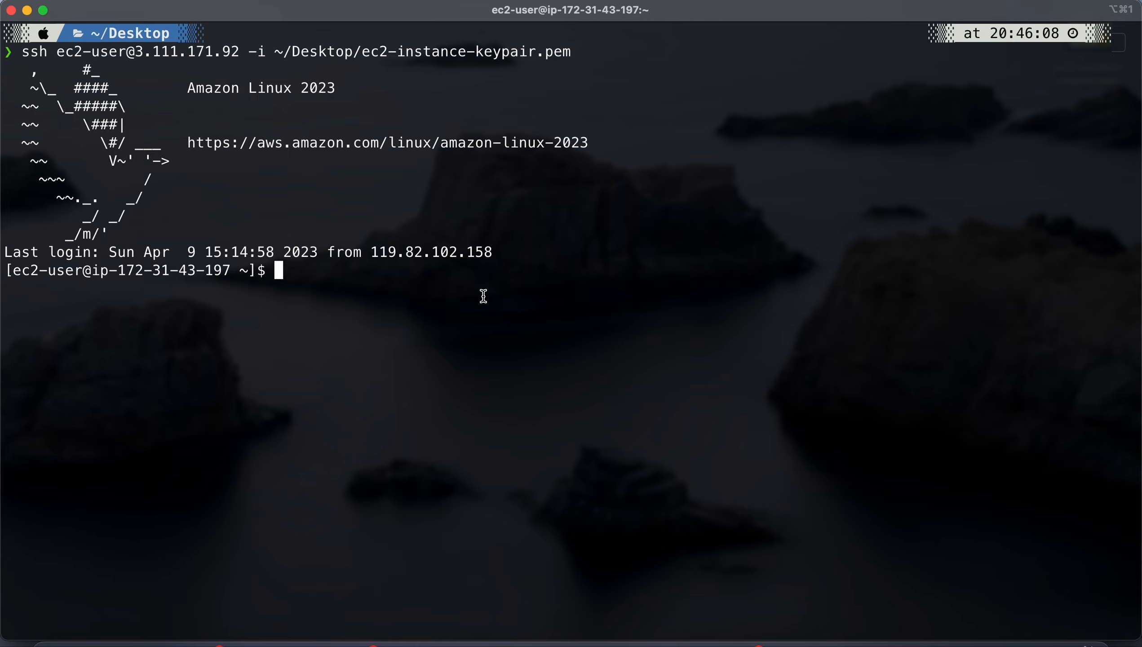
pyautogui.hotkey('ctrl', 'Left')
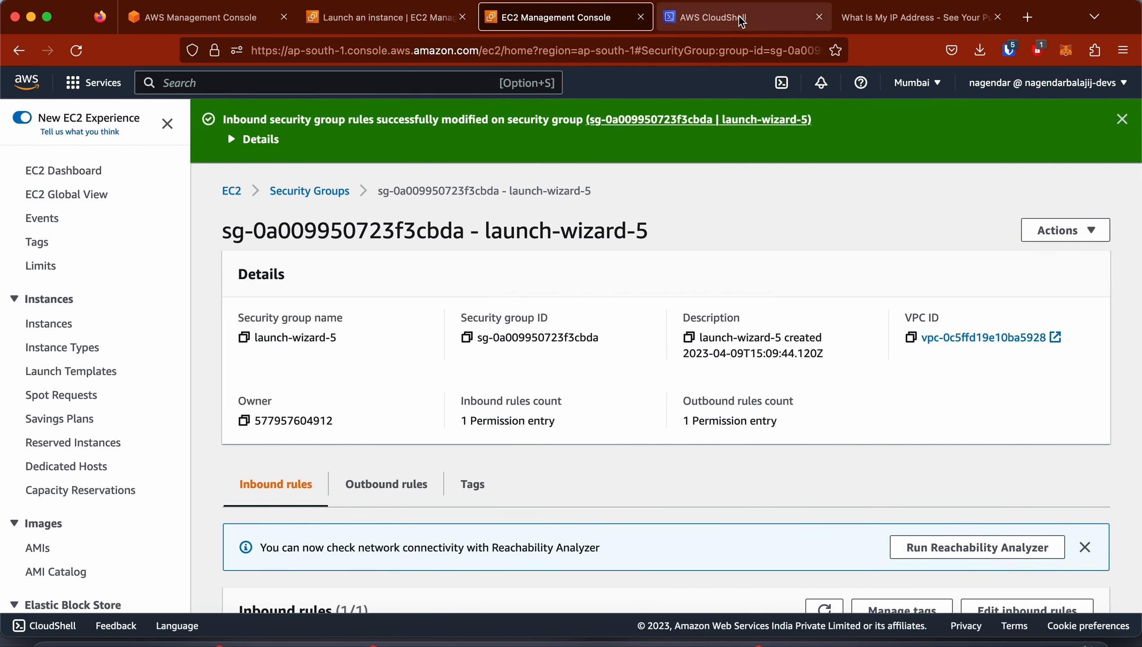
pyautogui.click(741, 21)
pyautogui.press('Up')
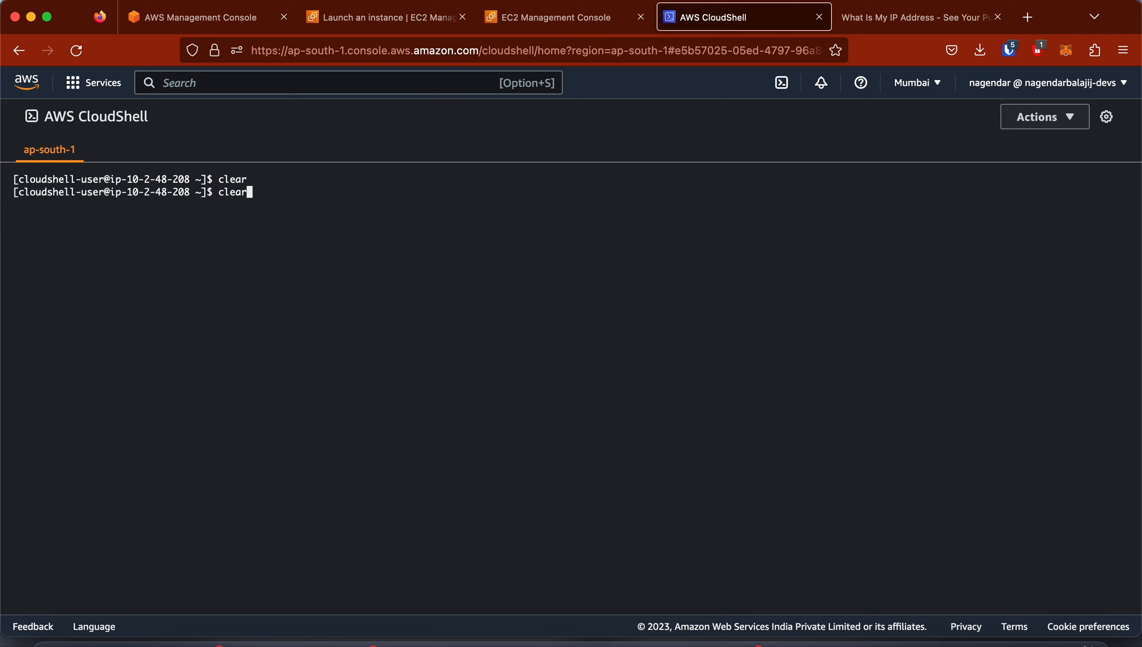
pyautogui.press('Up')
pyautogui.press('Return')
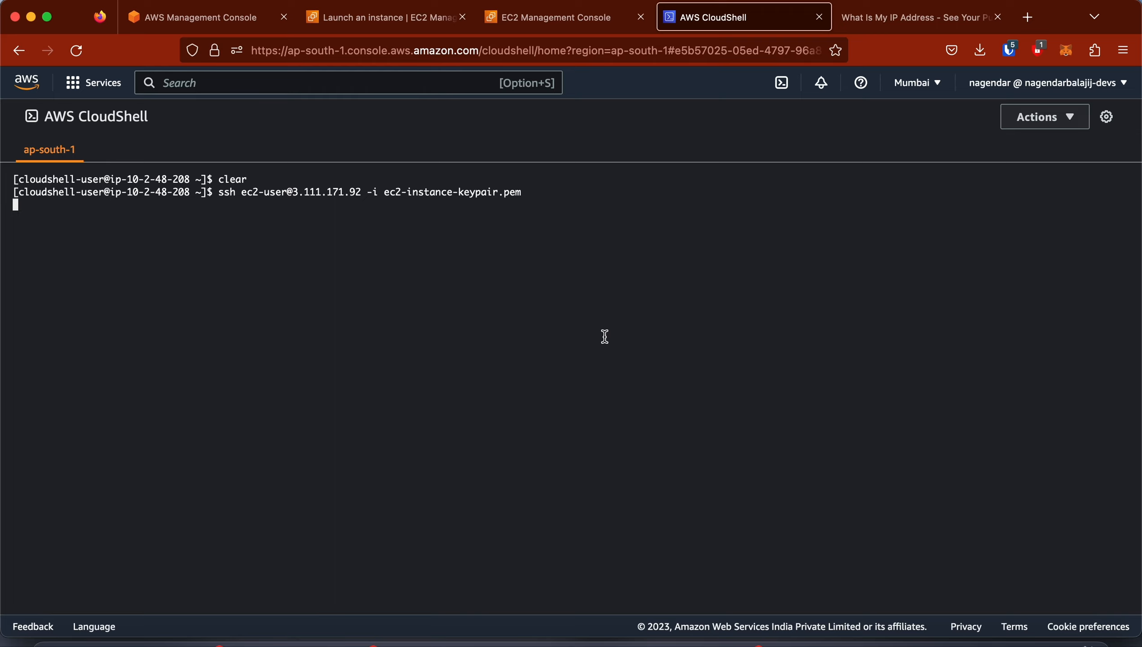
pyautogui.hotkey('ctrl', 'c')
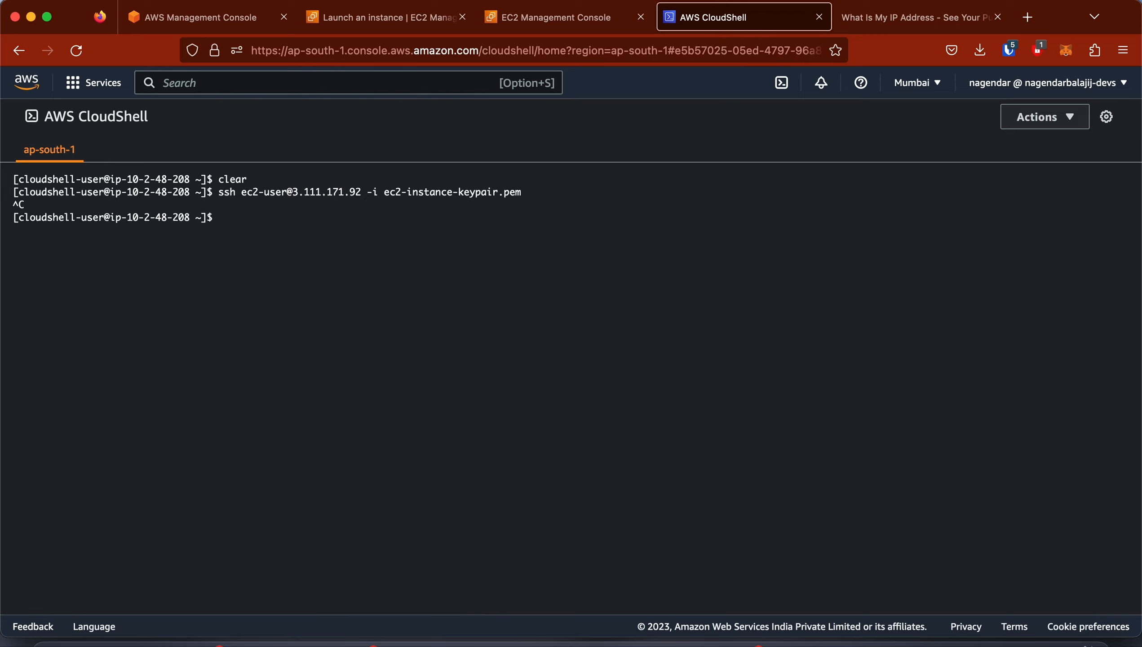
# Step: Change the SSH inbound rule's source in the launch-wizard-5 security group to Anywhere-IPv4 and save the rules
pyautogui.click(570, 20)
pyautogui.scroll(-4, 786, 428)
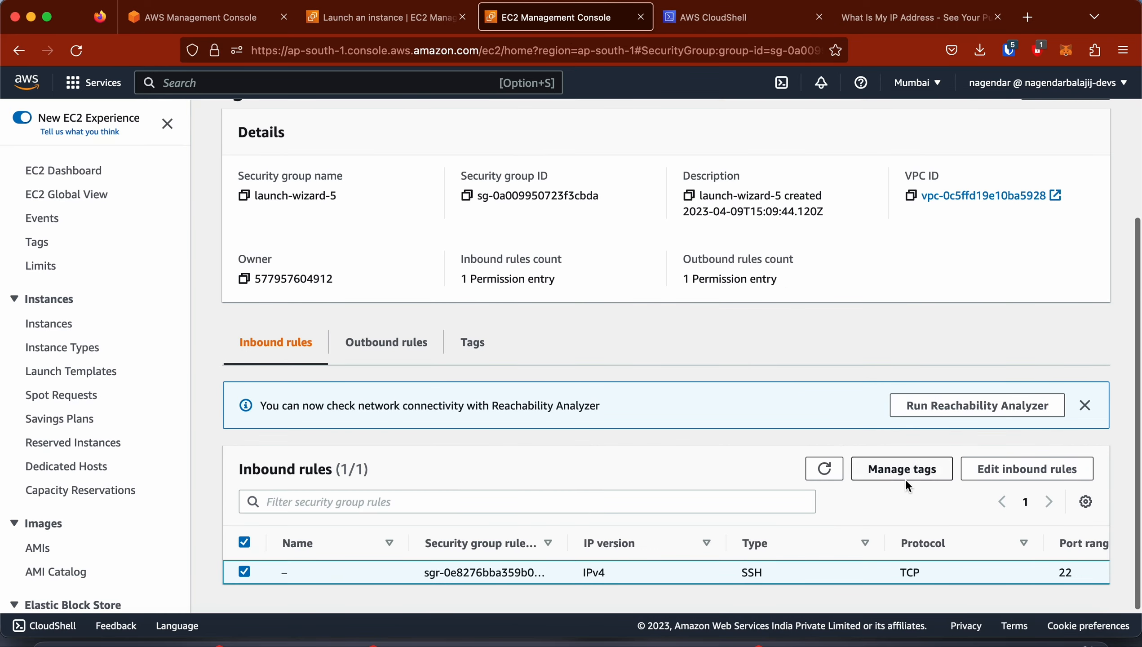
pyautogui.click(1026, 469)
pyautogui.click(623, 334)
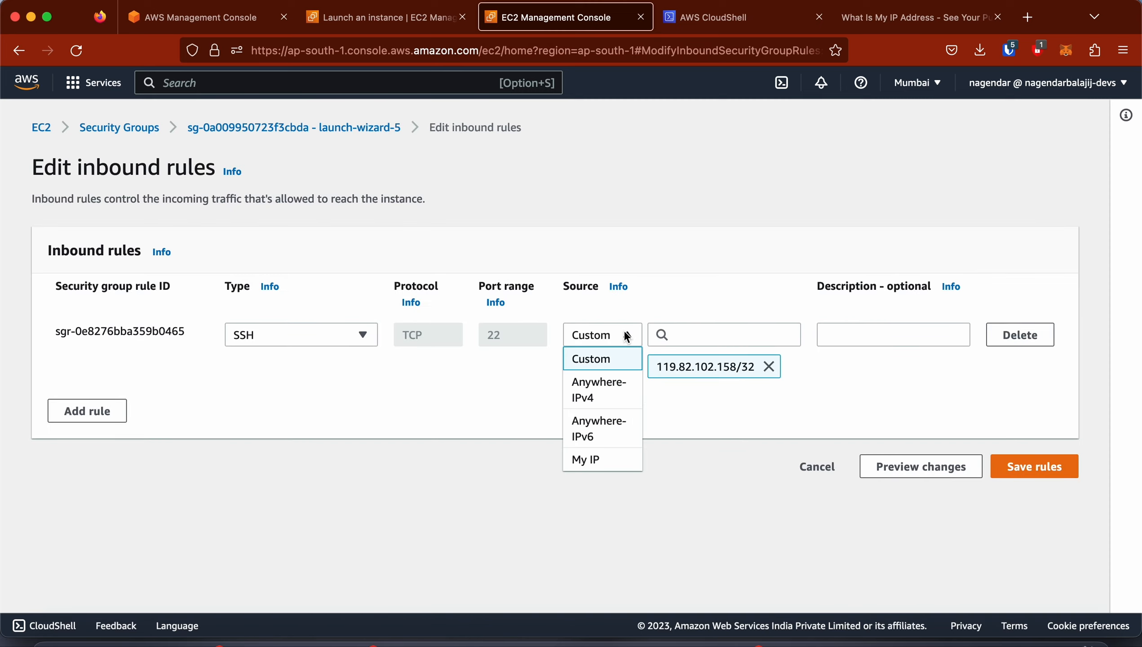
pyautogui.click(630, 396)
pyautogui.click(1024, 466)
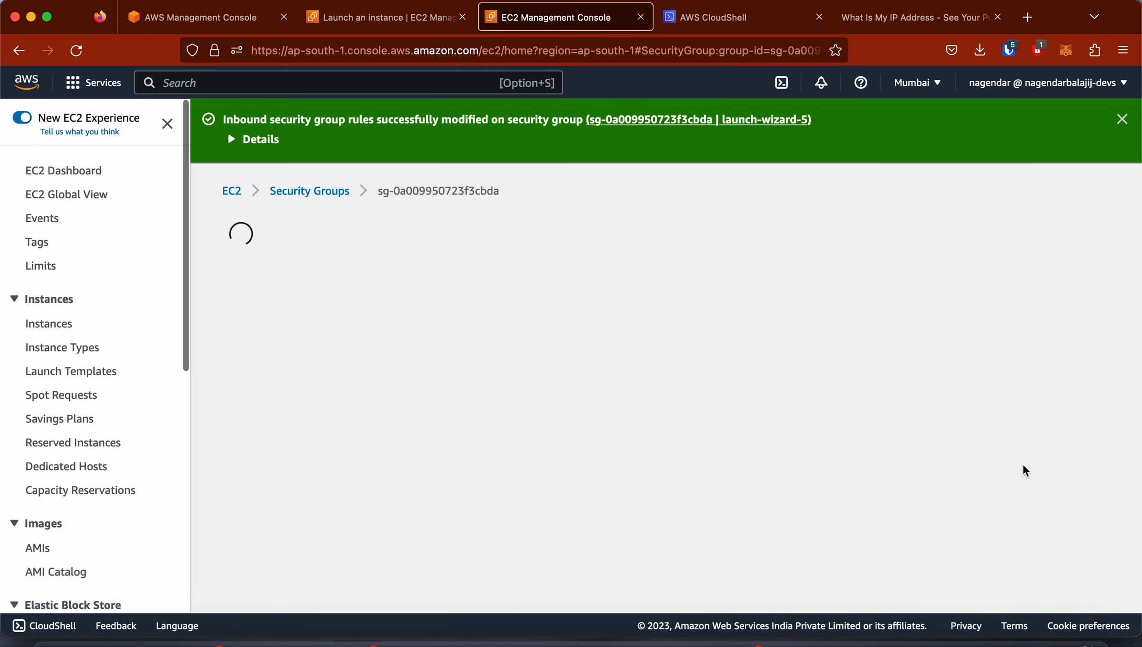
pyautogui.click(737, 18)
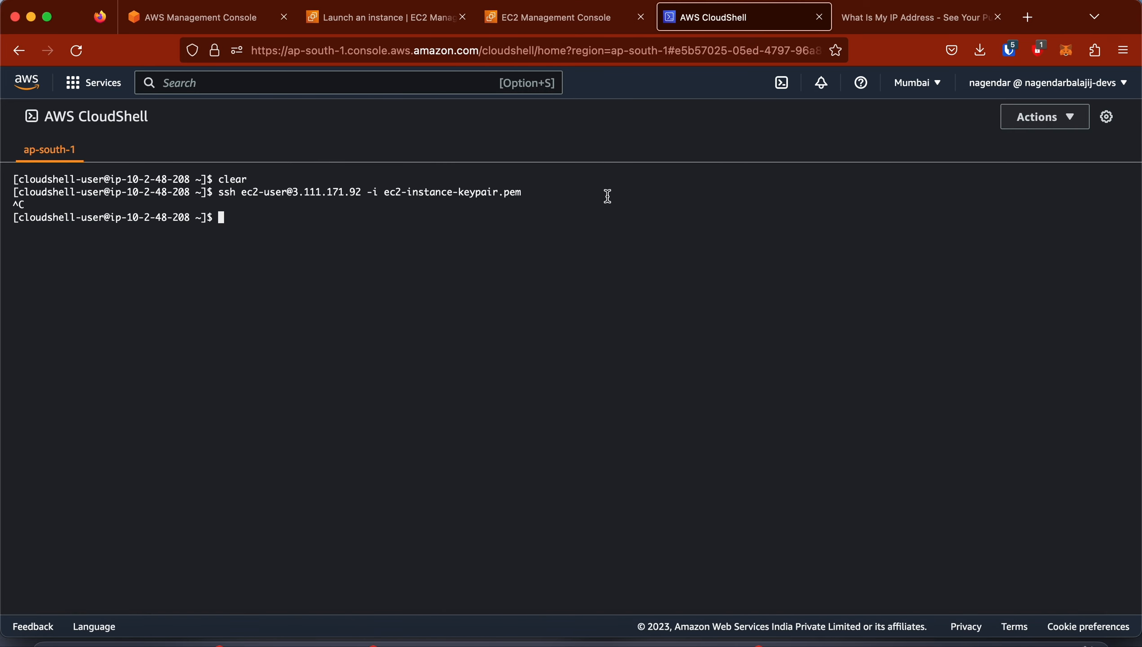
pyautogui.press('Up')
pyautogui.press('Return')
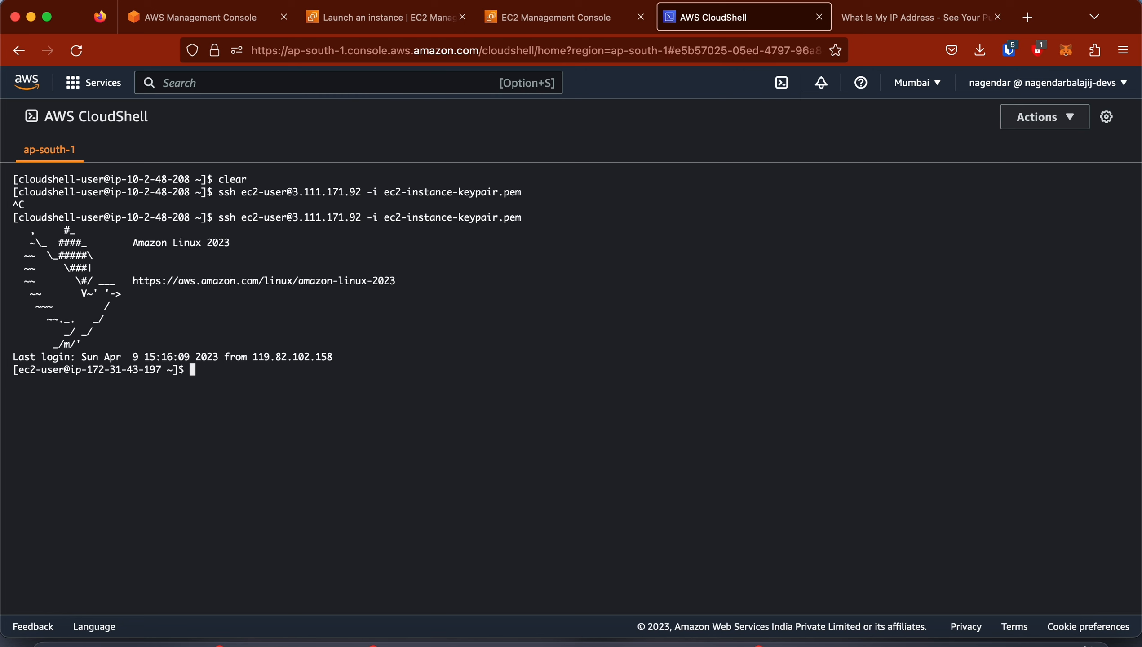